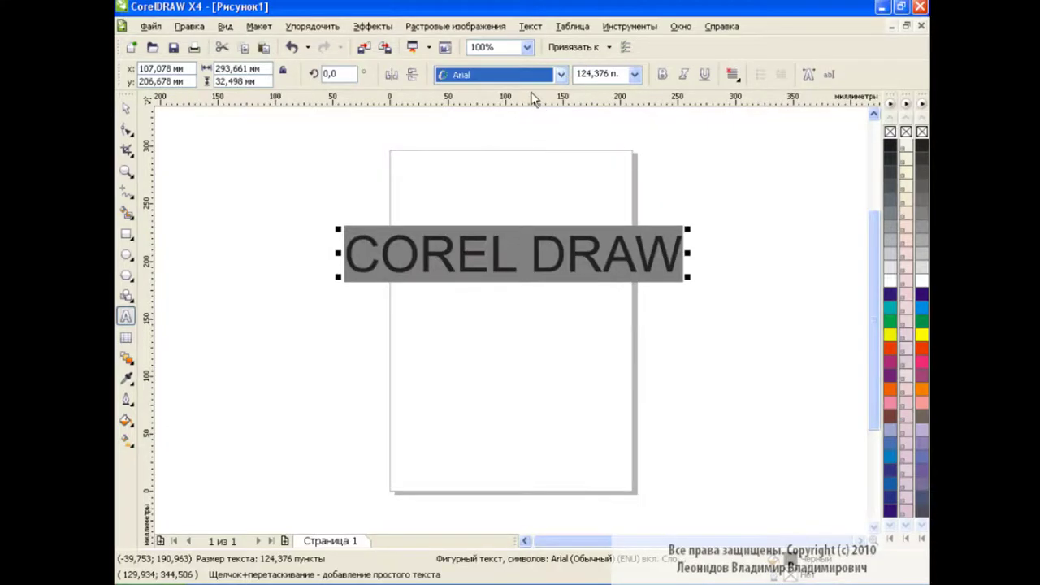
Step: Set COREL DRAW in Arial Black, enlarged and stretched tall to about 359,459 × 120,81 mm
{"action": "left_click", "coordinate": [561, 74]}
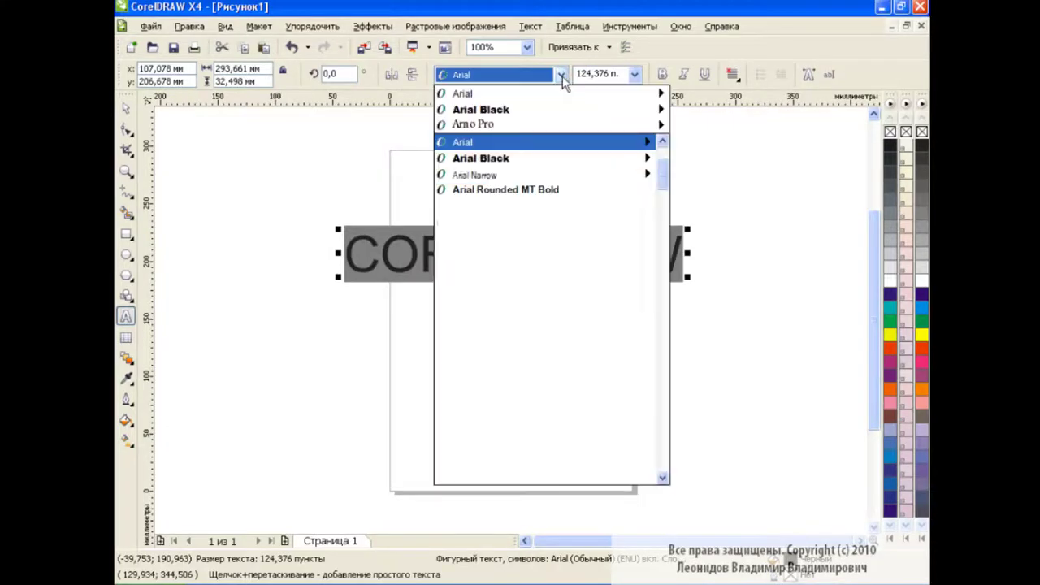
{"action": "left_click", "coordinate": [488, 105]}
{"action": "left_click_drag", "start_coordinate": [727, 278], "coordinate": [759, 421]}
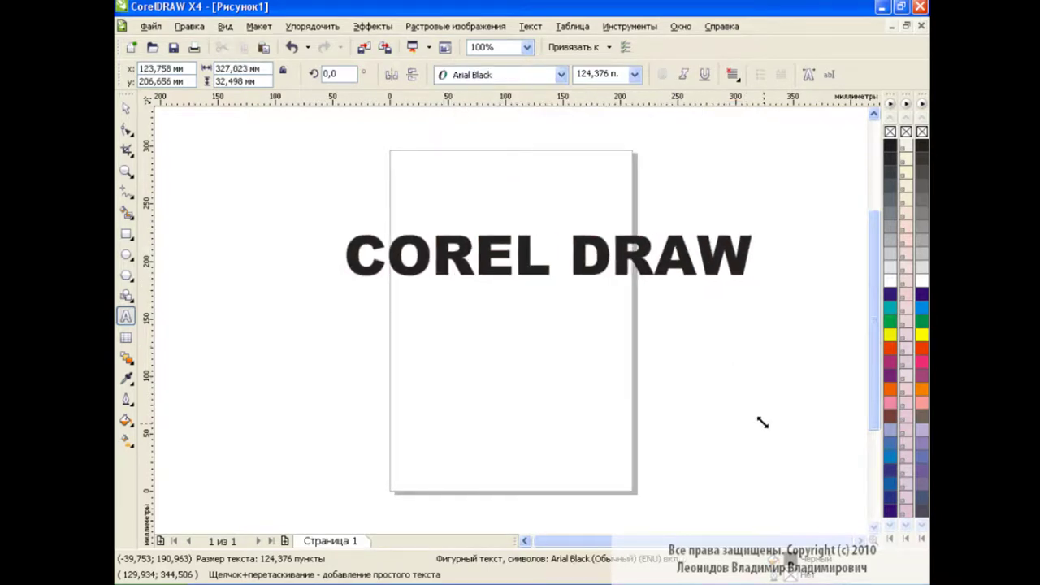
{"action": "left_click_drag", "start_coordinate": [550, 284], "coordinate": [552, 360]}
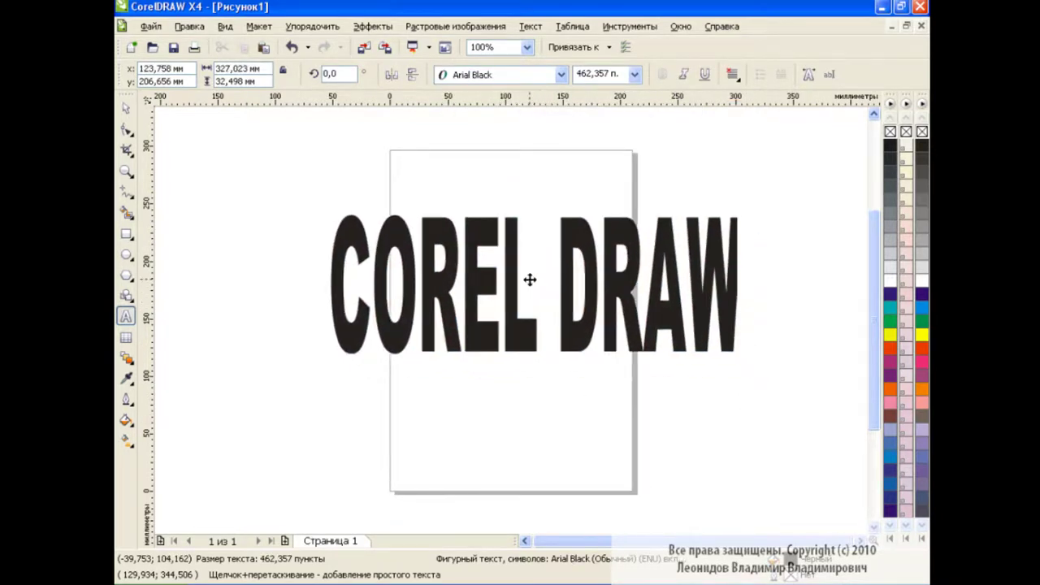
{"action": "key", "text": "ctrl+space"}
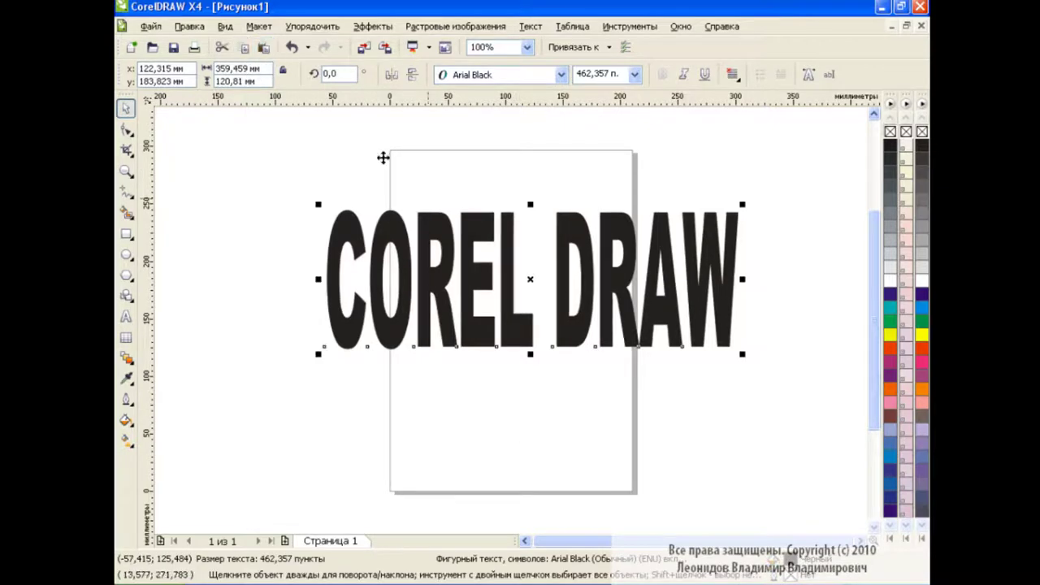
Step: Leave a copy of COREL DRAW below the original and give the top text a thin blue outline
{"action": "left_click_drag", "start_coordinate": [530, 278], "coordinate": [533, 441]}
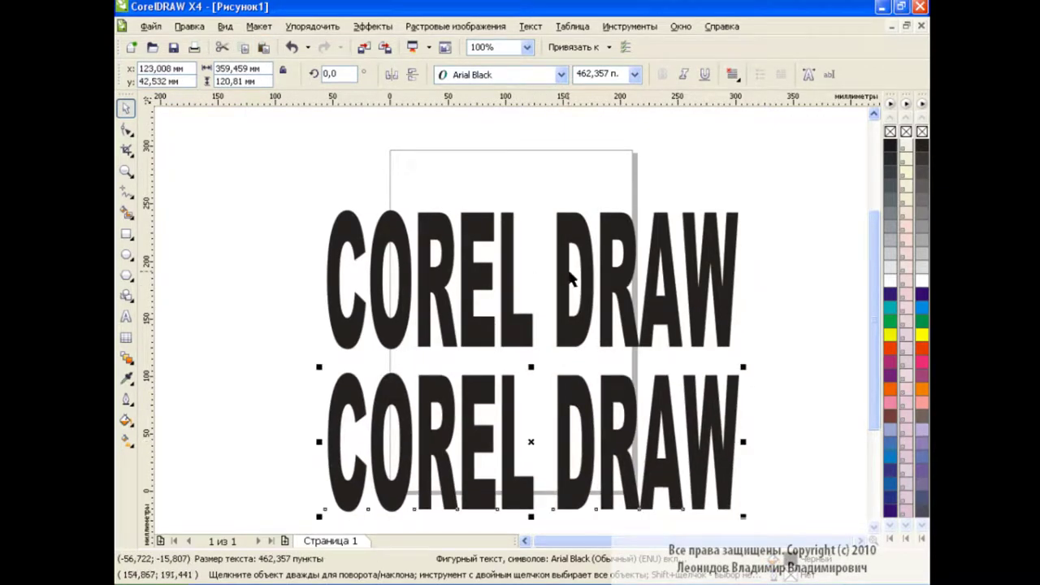
{"action": "left_click", "coordinate": [567, 274]}
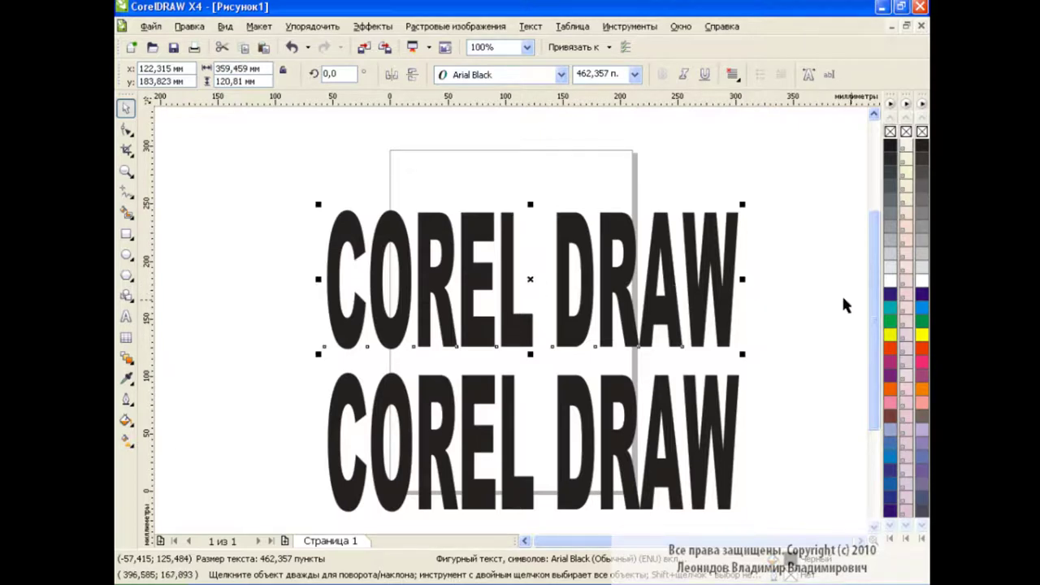
{"action": "right_click", "coordinate": [889, 299]}
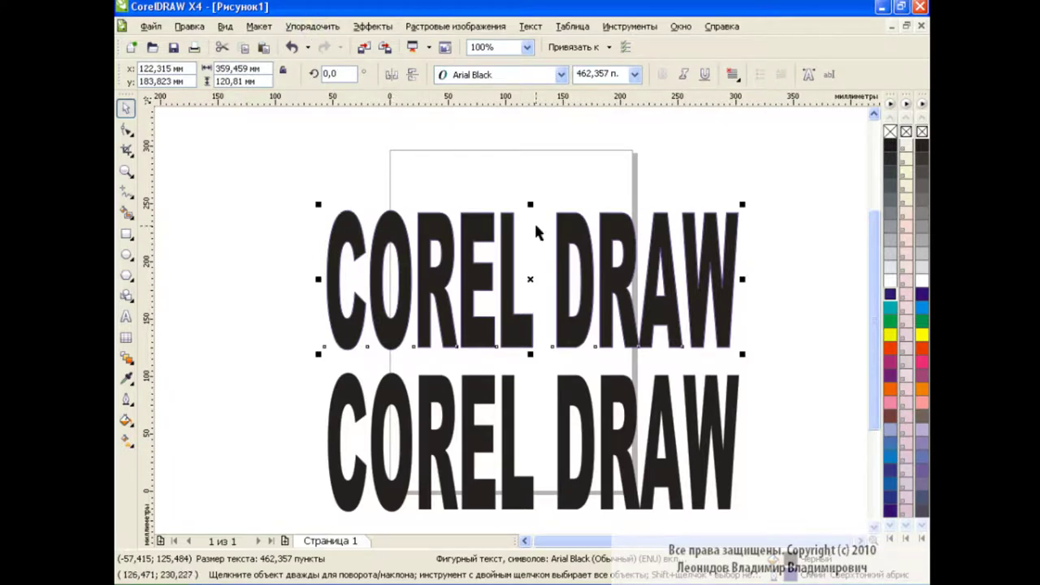
Step: Convert the top text's outline into a separate object, undoing an accidental move
{"action": "left_click", "coordinate": [327, 28]}
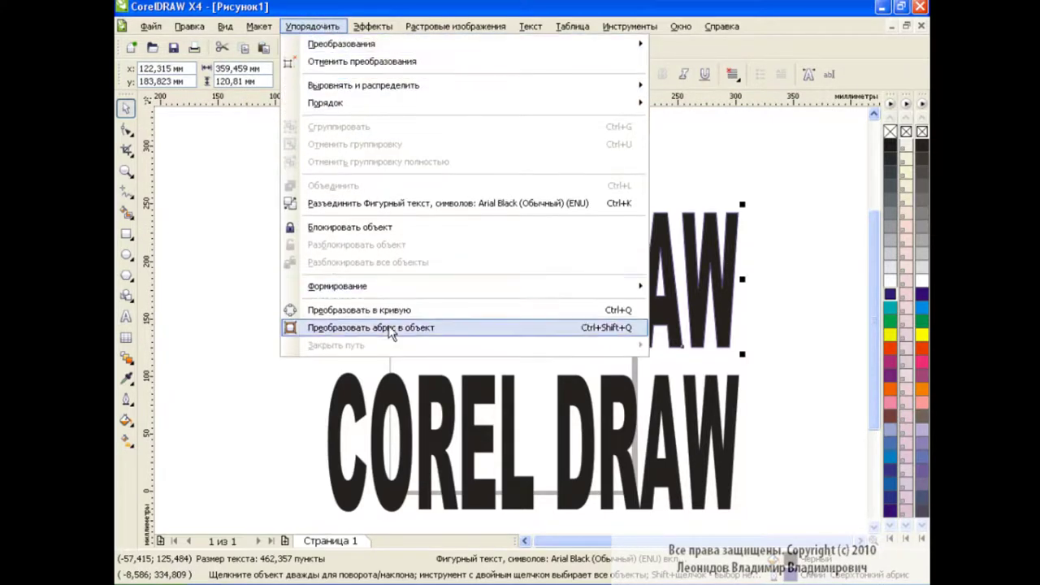
{"action": "left_click", "coordinate": [454, 334]}
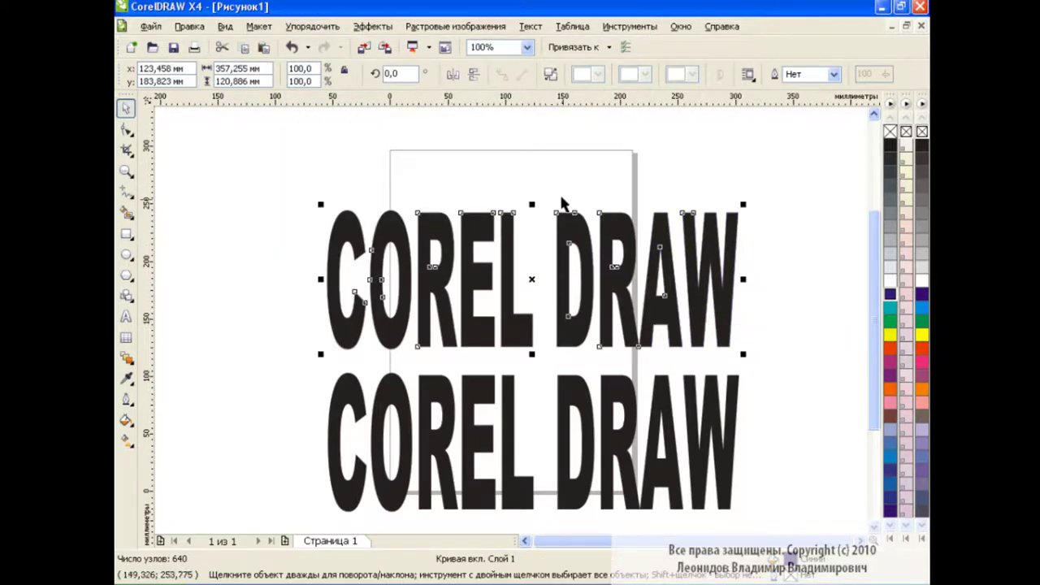
{"action": "mouse_move", "coordinate": [532, 279]}
{"action": "left_mouse_down"}
{"action": "mouse_move", "coordinate": [575, 187]}
{"action": "mouse_move", "coordinate": [553, 194]}
{"action": "left_mouse_up"}
{"action": "key", "text": "ctrl+z"}
Step: Set the outline object's width to 1,5 mm in the Outline Pen settings
{"action": "left_click", "coordinate": [126, 399]}
{"action": "left_click", "coordinate": [201, 342]}
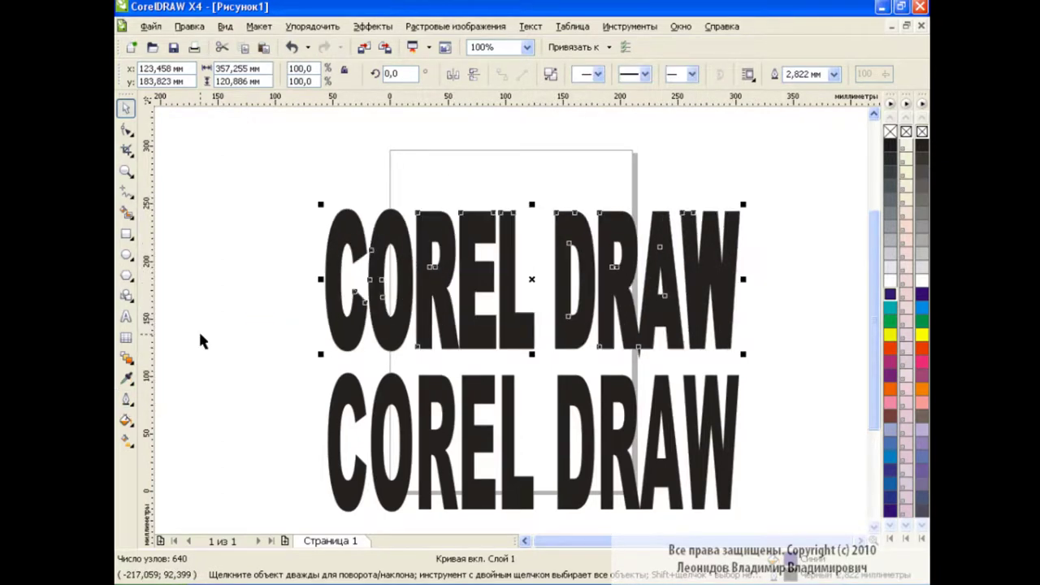
{"action": "left_click", "coordinate": [126, 399]}
{"action": "left_click", "coordinate": [204, 323]}
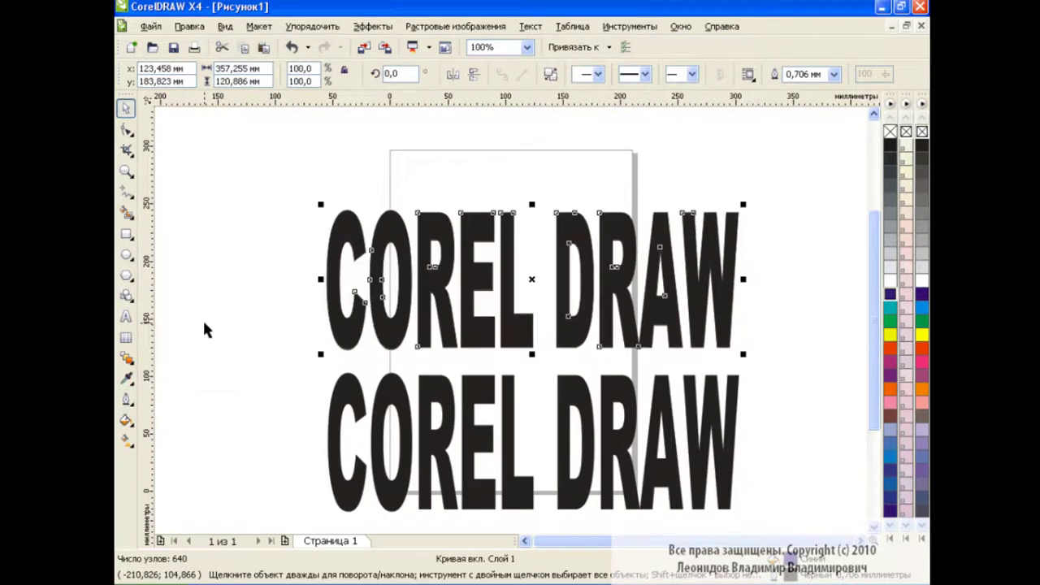
{"action": "left_click", "coordinate": [128, 400]}
{"action": "left_click", "coordinate": [195, 208]}
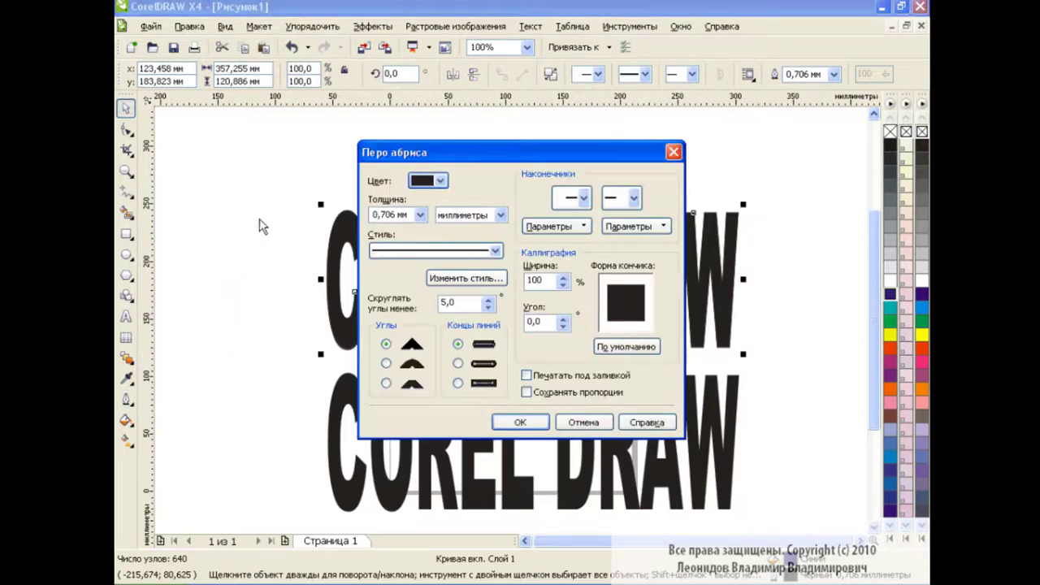
{"action": "left_click", "coordinate": [420, 214]}
{"action": "left_click", "coordinate": [411, 316]}
{"action": "left_click", "coordinate": [533, 424]}
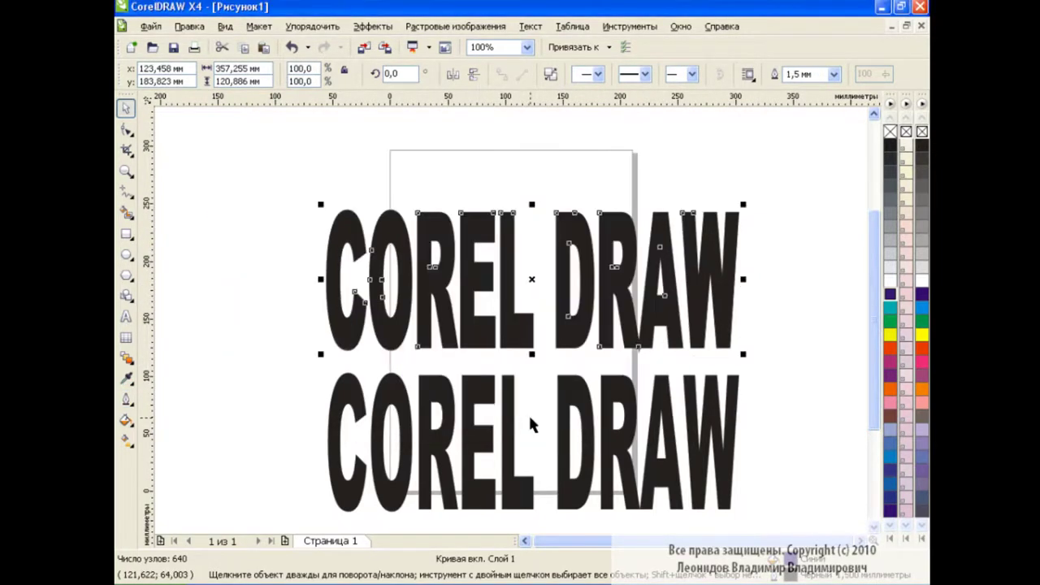
Step: Reselect the top outline object and colour it dark blue
{"action": "left_click", "coordinate": [690, 160]}
{"action": "left_click", "coordinate": [695, 216]}
{"action": "right_click", "coordinate": [892, 295]}
Step: Give the top COREL DRAW a 90° linear fountain fill from dark purple to blue
{"action": "left_click", "coordinate": [810, 245]}
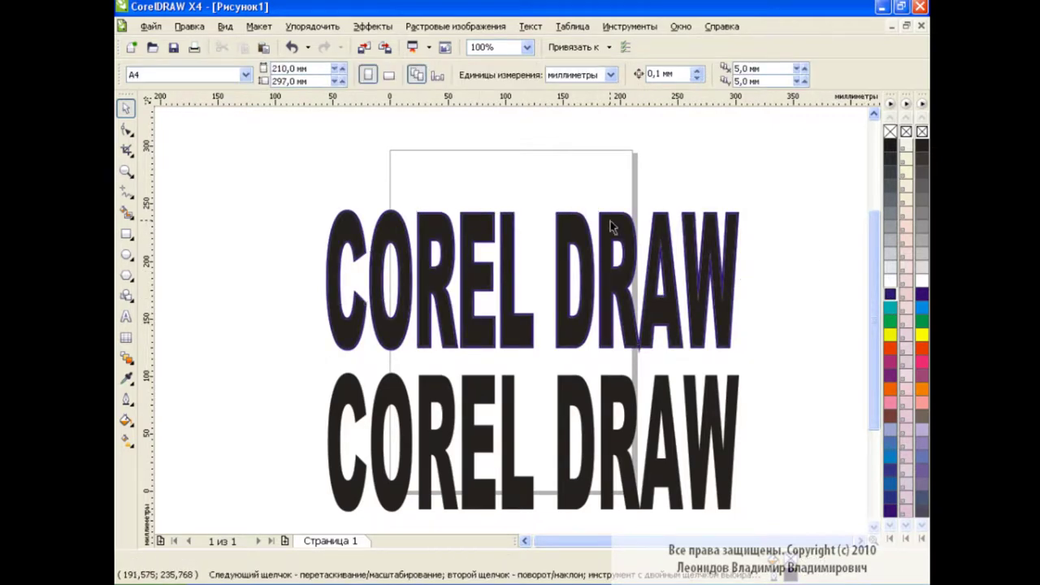
{"action": "left_click", "coordinate": [607, 220]}
{"action": "left_click", "coordinate": [127, 420]}
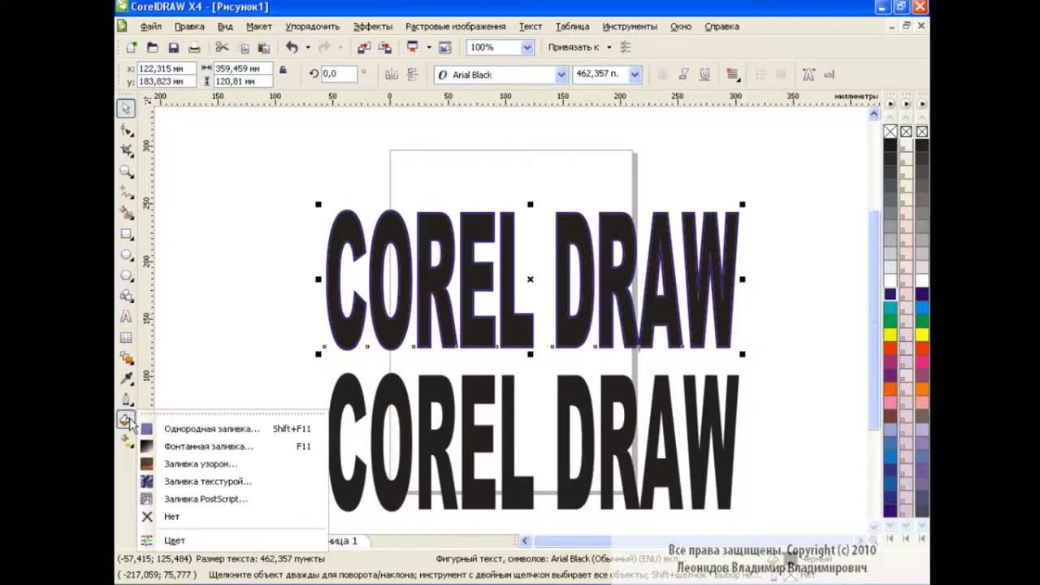
{"action": "left_click", "coordinate": [186, 444]}
{"action": "left_click", "coordinate": [430, 305]}
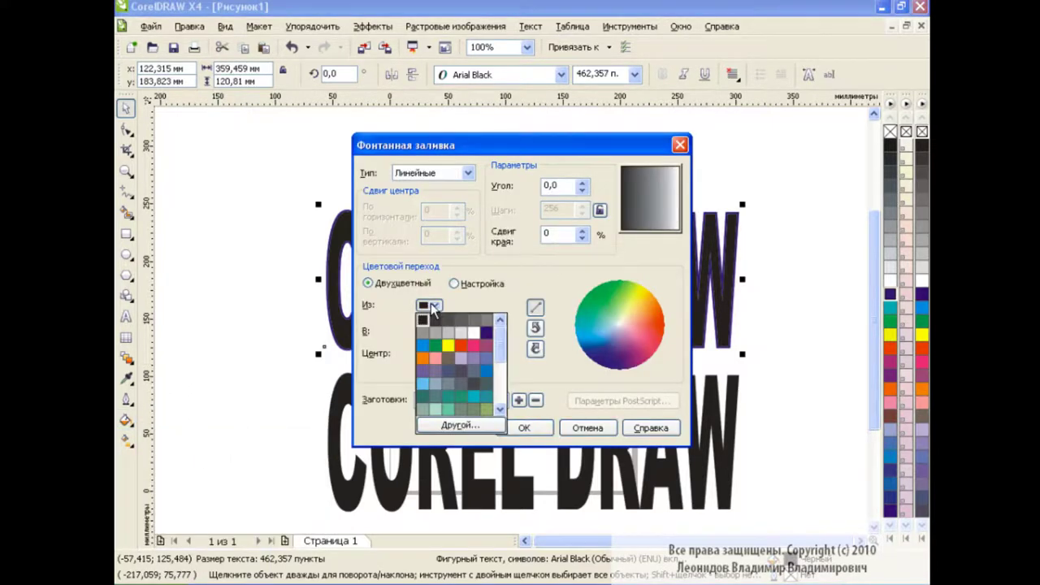
{"action": "left_click", "coordinate": [486, 335]}
{"action": "left_click", "coordinate": [433, 332]}
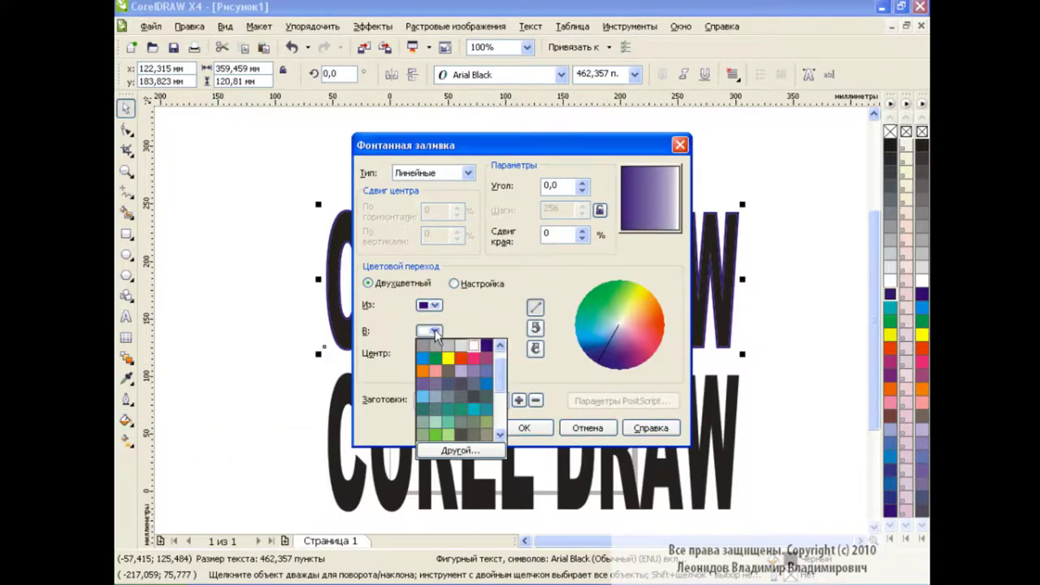
{"action": "left_click", "coordinate": [424, 356]}
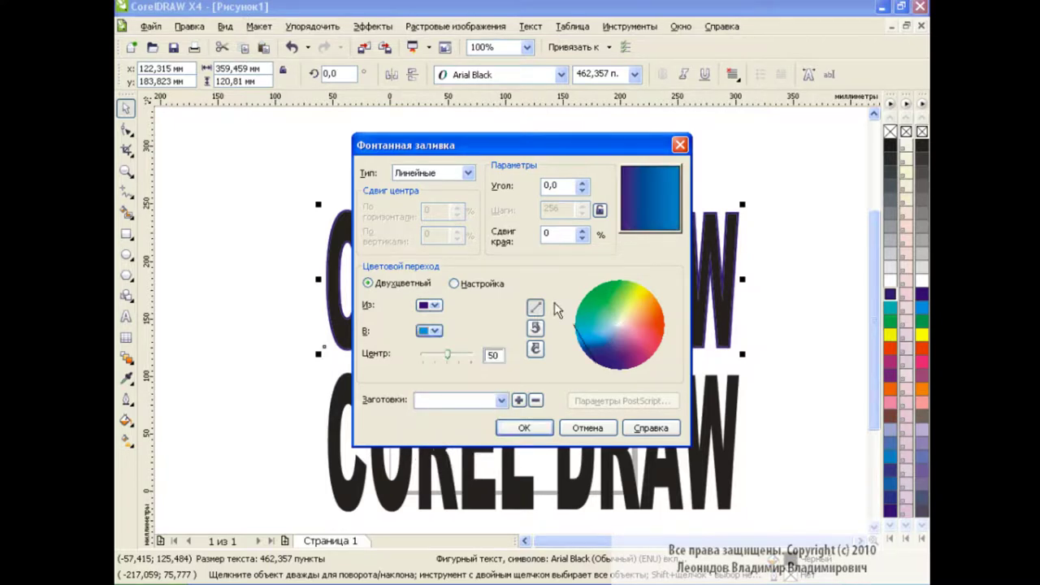
{"action": "type", "text": "90"}
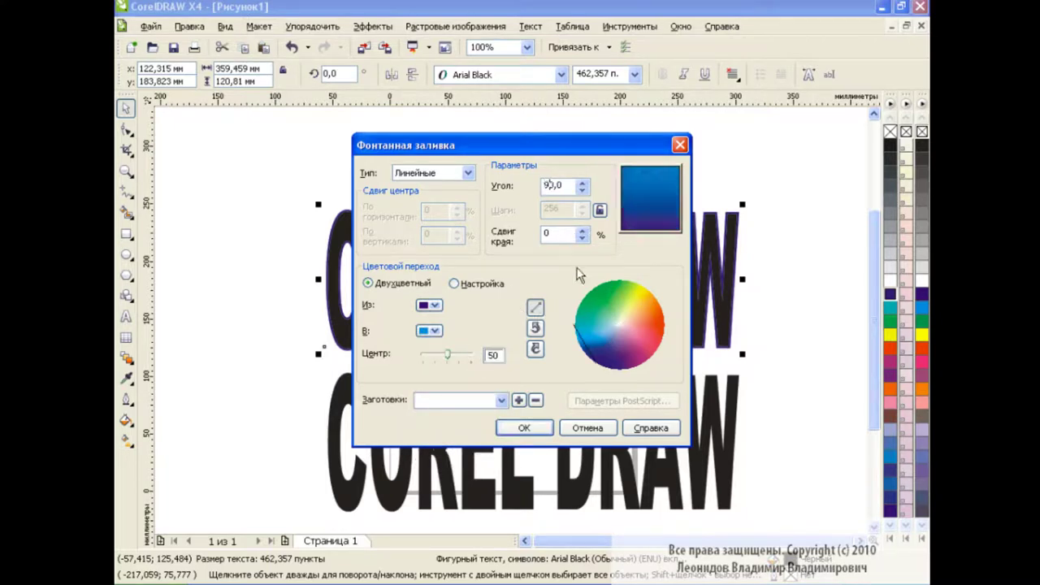
{"action": "left_click", "coordinate": [524, 428]}
{"action": "left_click", "coordinate": [629, 172]}
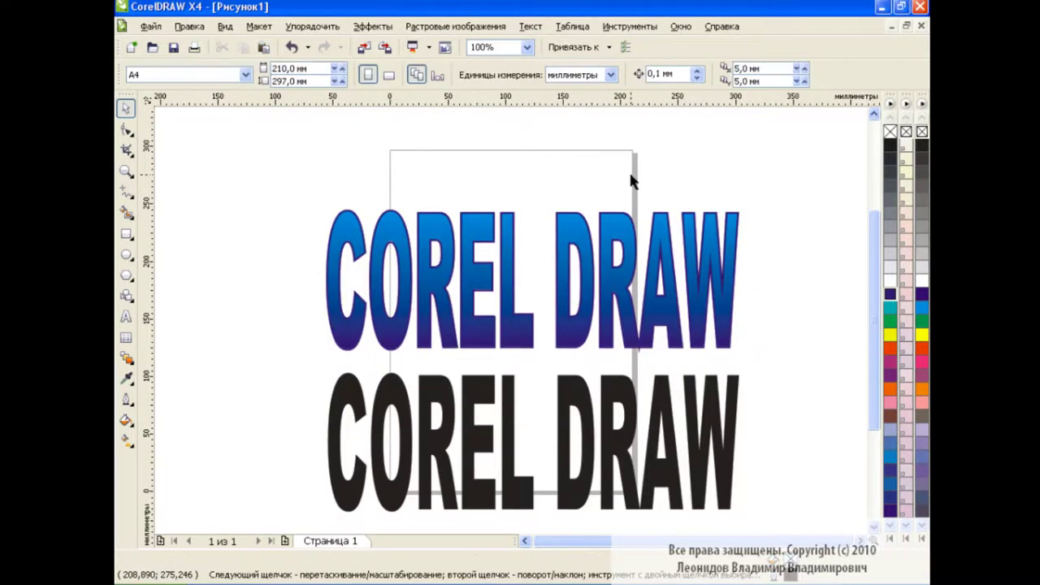
{"action": "left_click", "coordinate": [626, 215]}
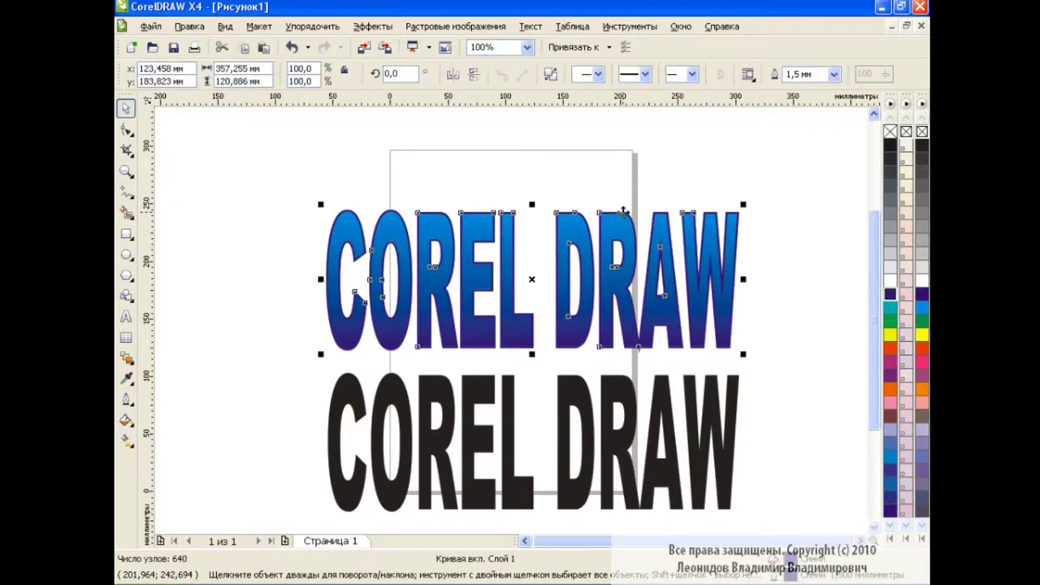
Step: Apply uniform transparency to the blue gradient text with the Interactive Transparency tool
{"action": "left_click", "coordinate": [641, 27]}
{"action": "left_click", "coordinate": [550, 174]}
{"action": "left_click", "coordinate": [128, 358]}
{"action": "left_click", "coordinate": [221, 468]}
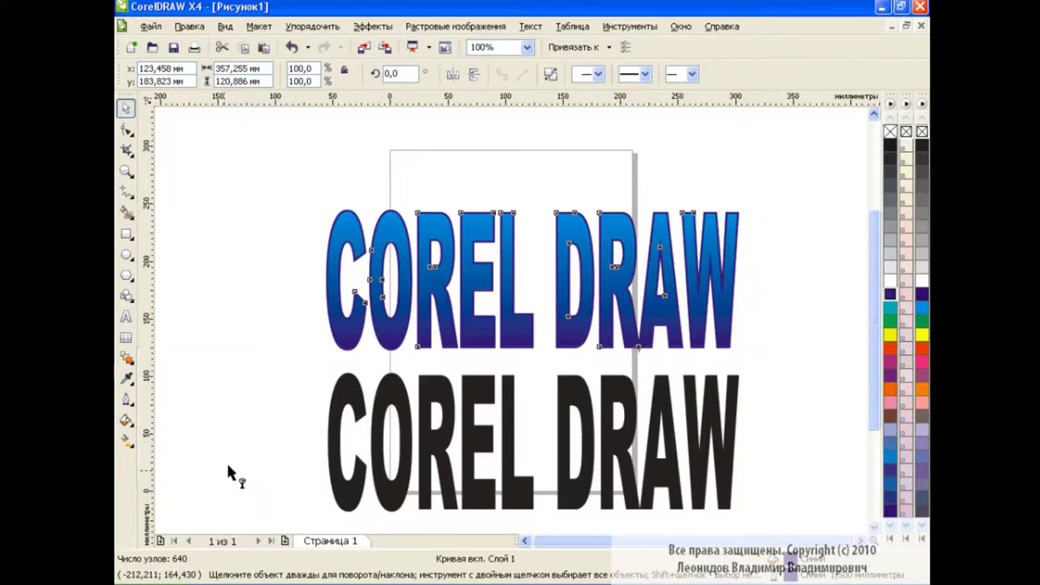
{"action": "left_click", "coordinate": [227, 75]}
{"action": "left_click", "coordinate": [230, 98]}
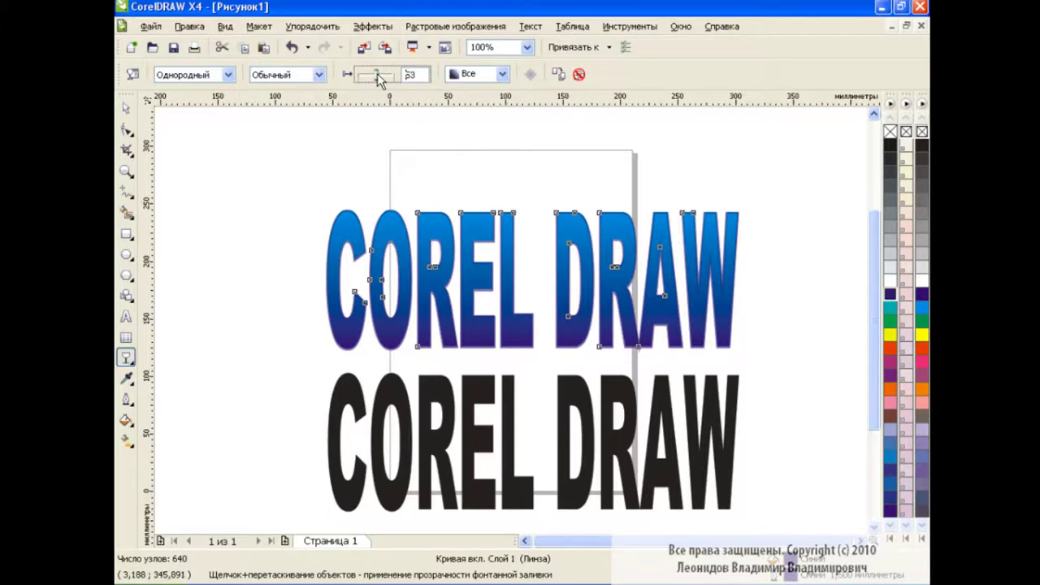
{"action": "left_click_drag", "start_coordinate": [381, 73], "coordinate": [388, 74]}
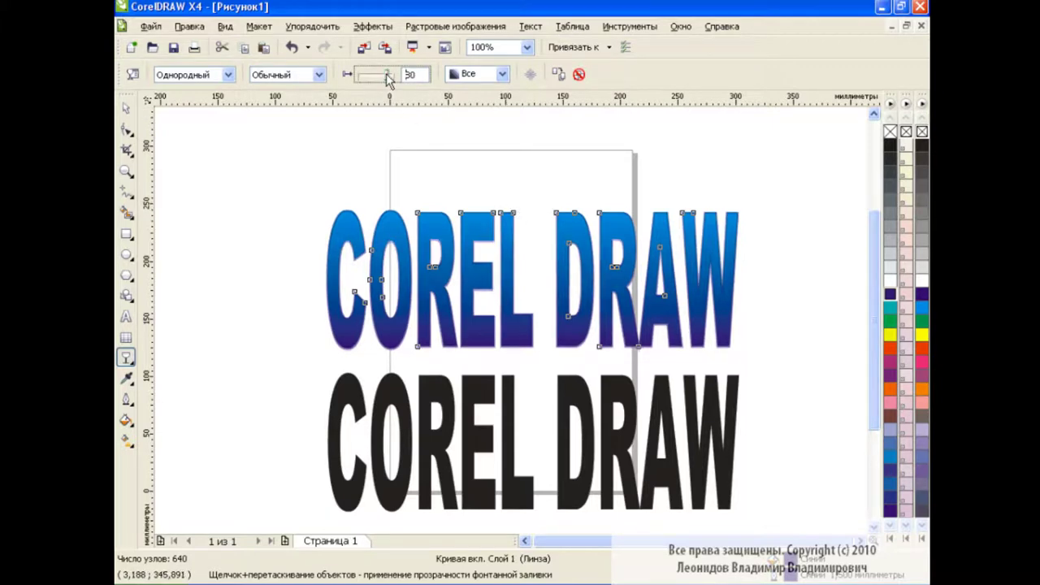
Step: Reselect the blue text and set its uniform transparency to about 71, then deselect
{"action": "left_click", "coordinate": [126, 108]}
{"action": "left_click", "coordinate": [502, 283]}
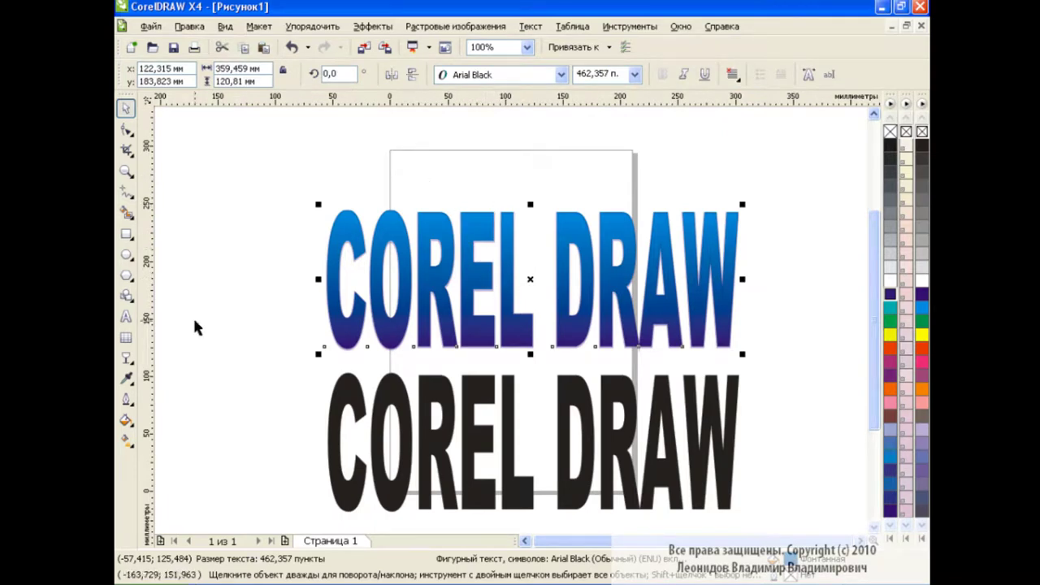
{"action": "left_click", "coordinate": [127, 358]}
{"action": "left_click", "coordinate": [228, 75]}
{"action": "left_click", "coordinate": [220, 98]}
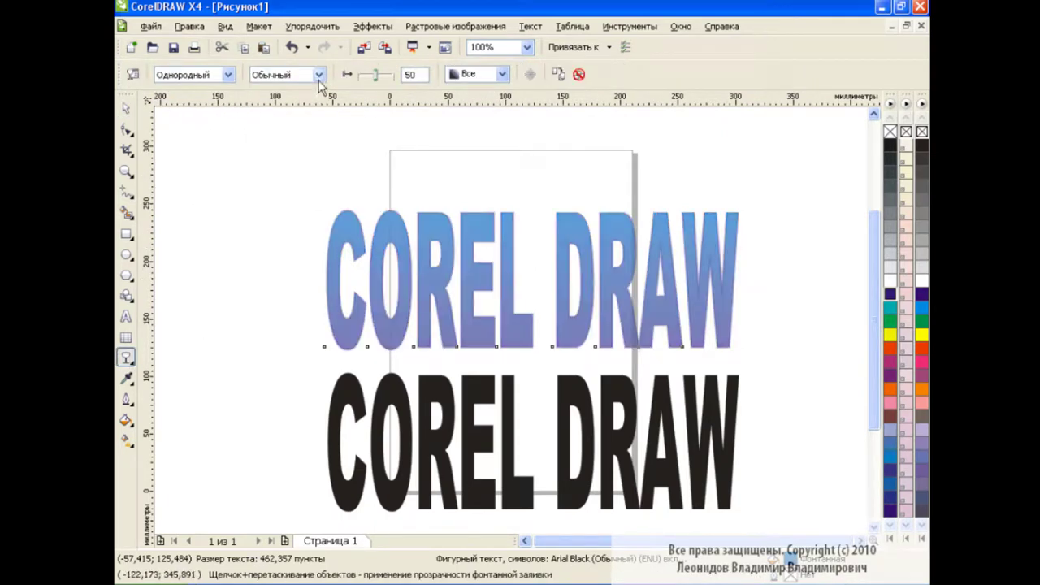
{"action": "left_click_drag", "start_coordinate": [374, 75], "coordinate": [383, 75]}
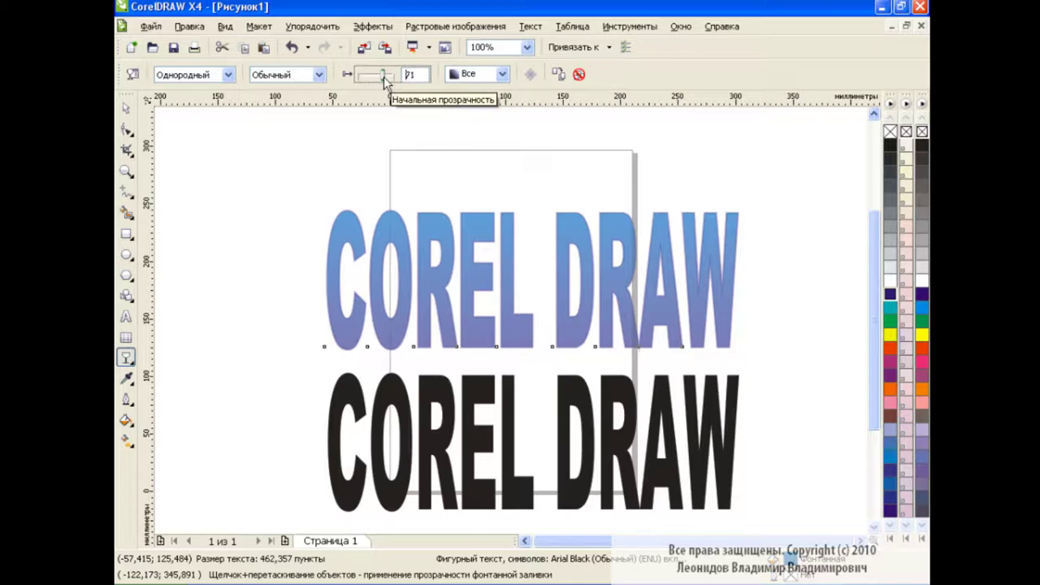
{"action": "left_click", "coordinate": [126, 108]}
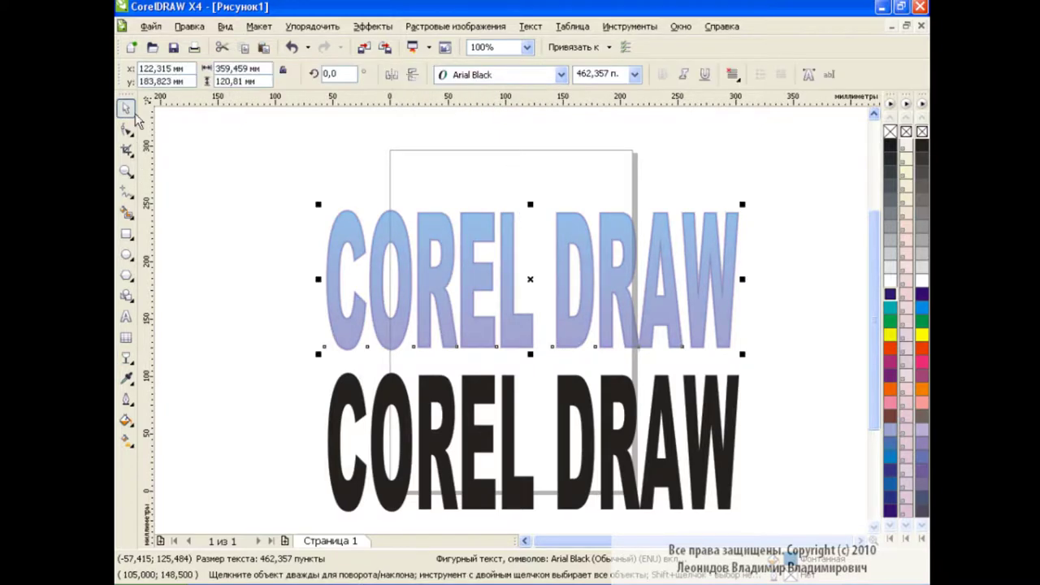
{"action": "left_click", "coordinate": [256, 273]}
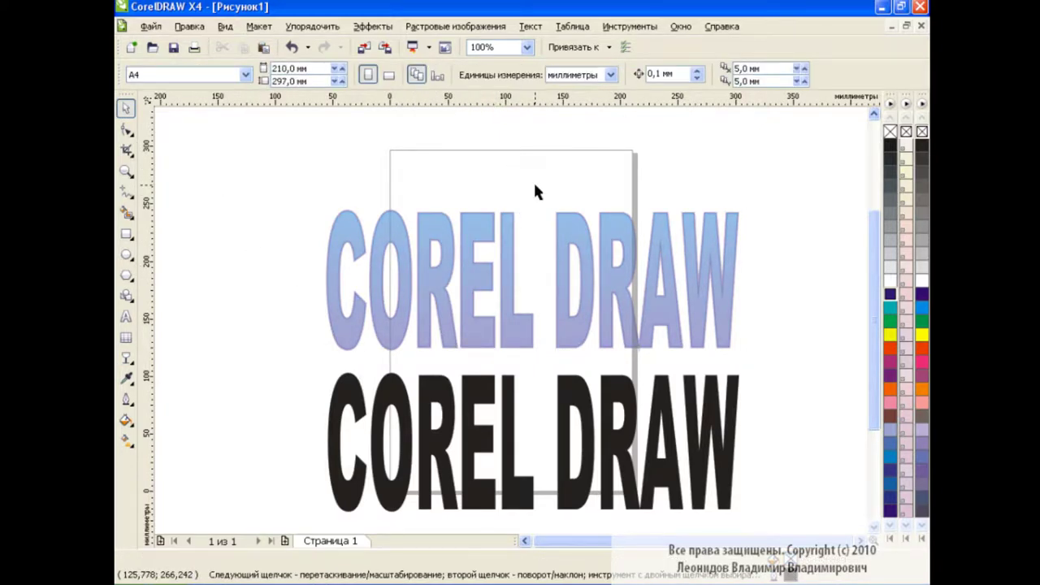
Step: Remove the black fill from the lower COREL DRAW copy with the No Fill swatch
{"action": "left_click", "coordinate": [577, 418]}
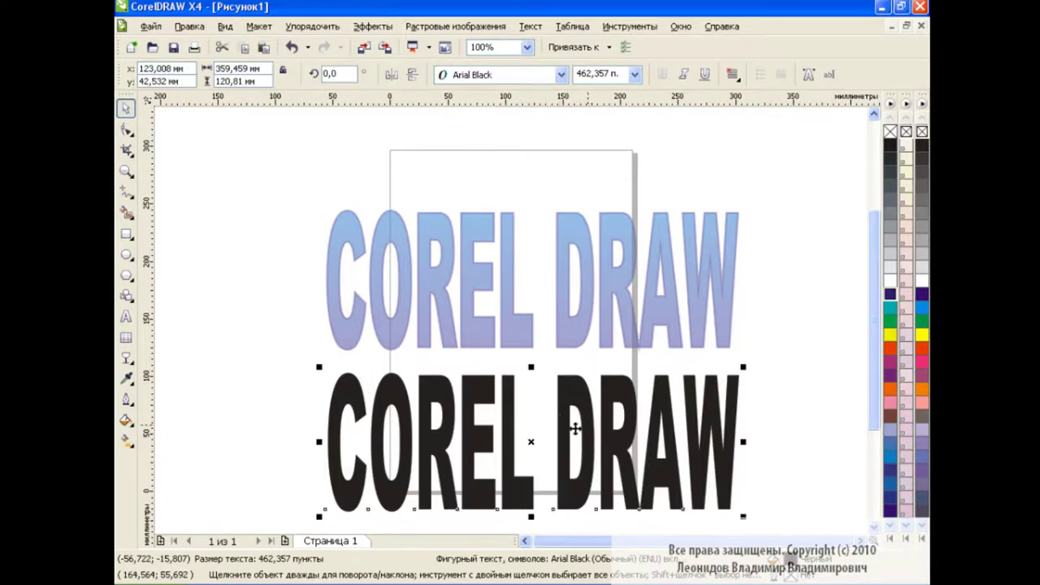
{"action": "left_click", "coordinate": [891, 132]}
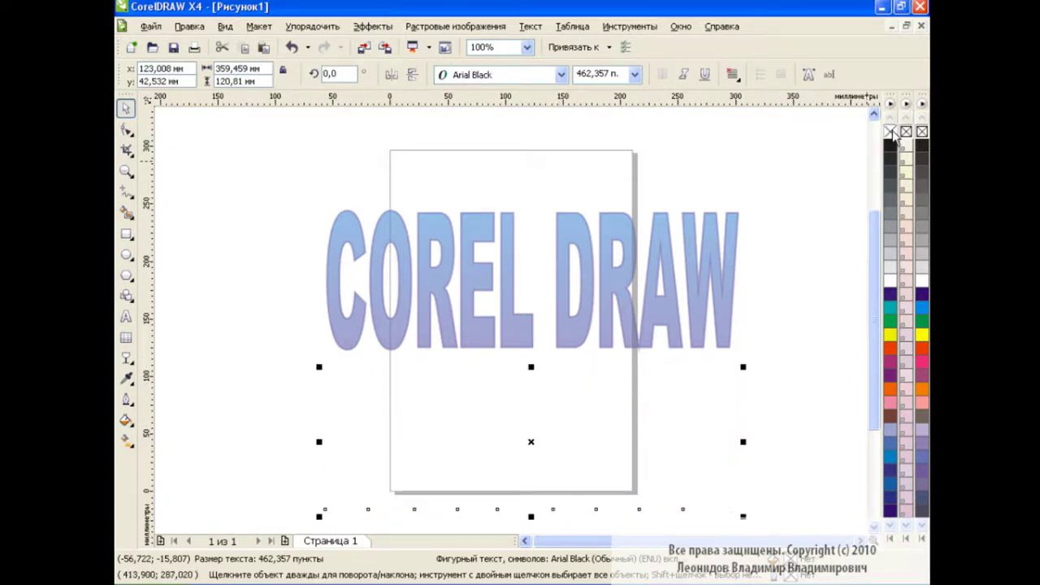
Step: Turn the unfilled text copy into a Fish Eye lens and move it over the blue text
{"action": "left_click", "coordinate": [360, 28]}
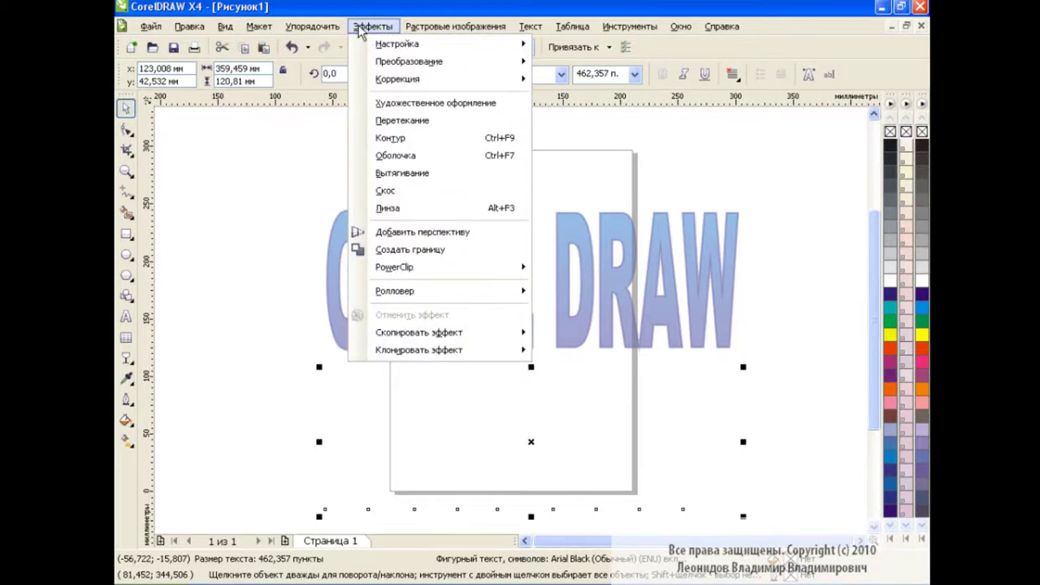
{"action": "left_click", "coordinate": [423, 207]}
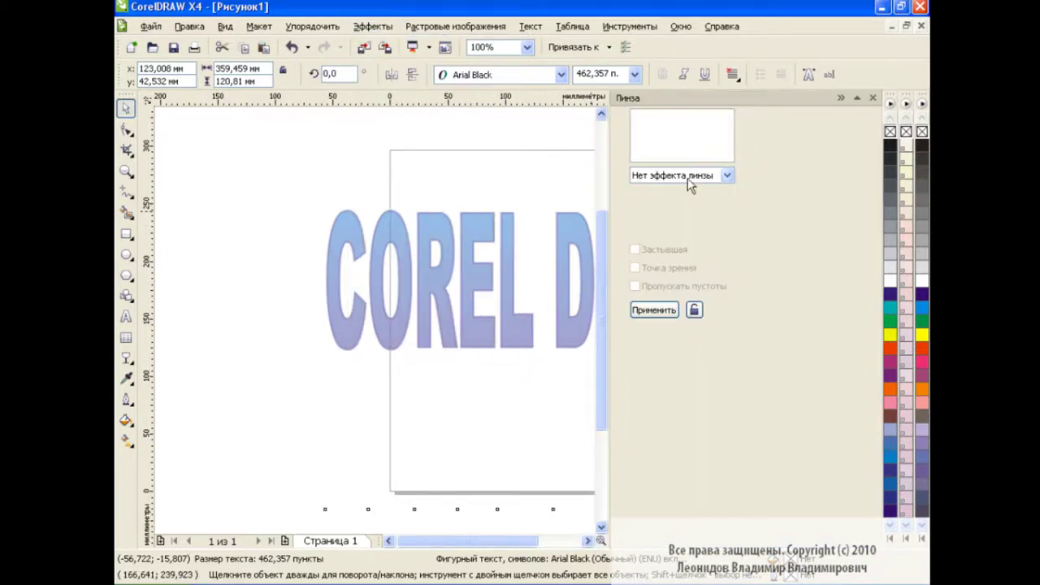
{"action": "left_click", "coordinate": [726, 175]}
{"action": "left_click", "coordinate": [654, 241]}
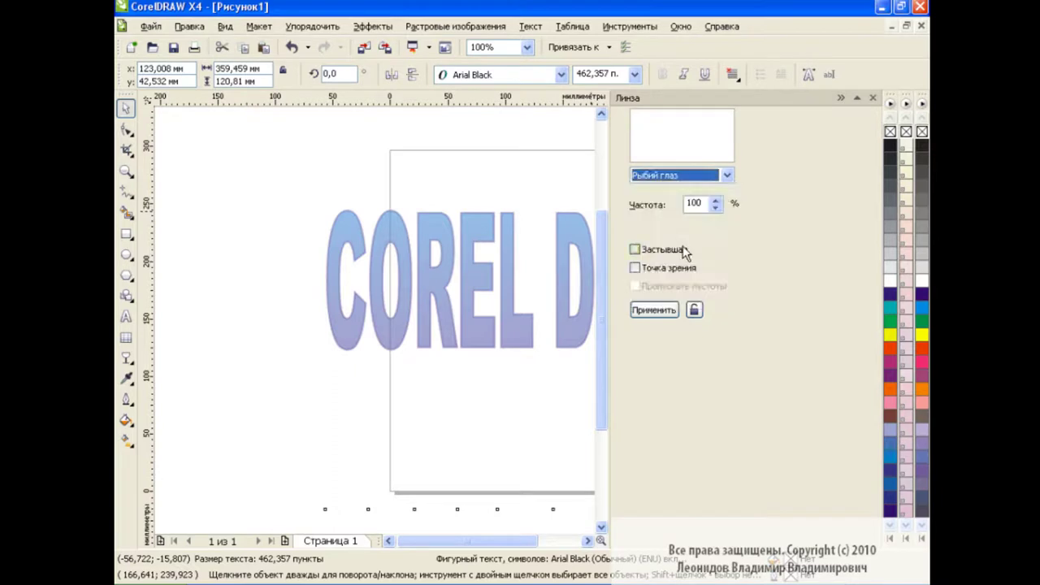
{"action": "left_click", "coordinate": [654, 310]}
{"action": "left_click_drag", "start_coordinate": [532, 441], "coordinate": [531, 282]}
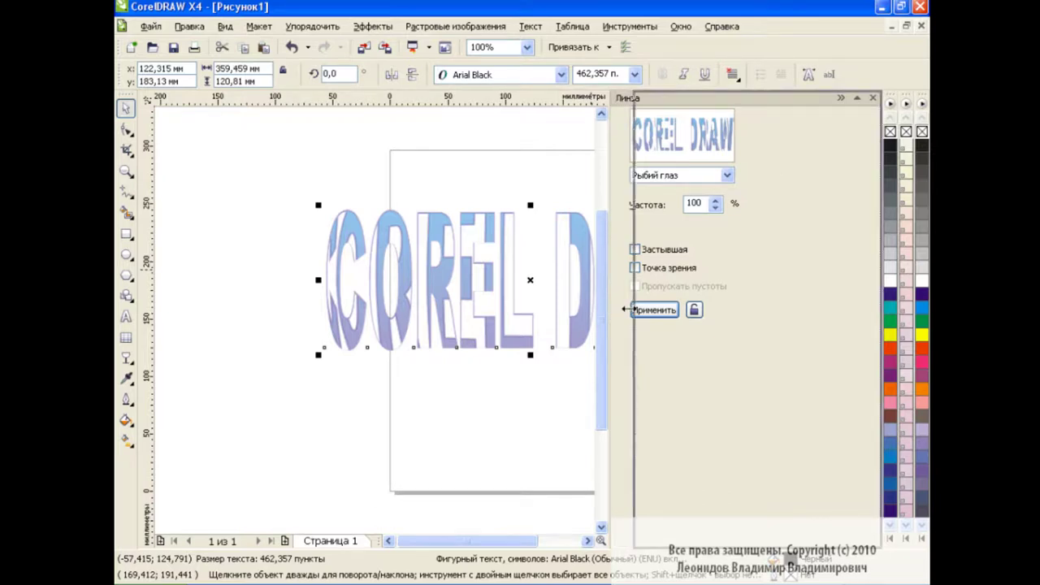
Step: Set the fish-eye lens rate to 25 and apply it
{"action": "left_click_drag", "start_coordinate": [611, 314], "coordinate": [772, 316]}
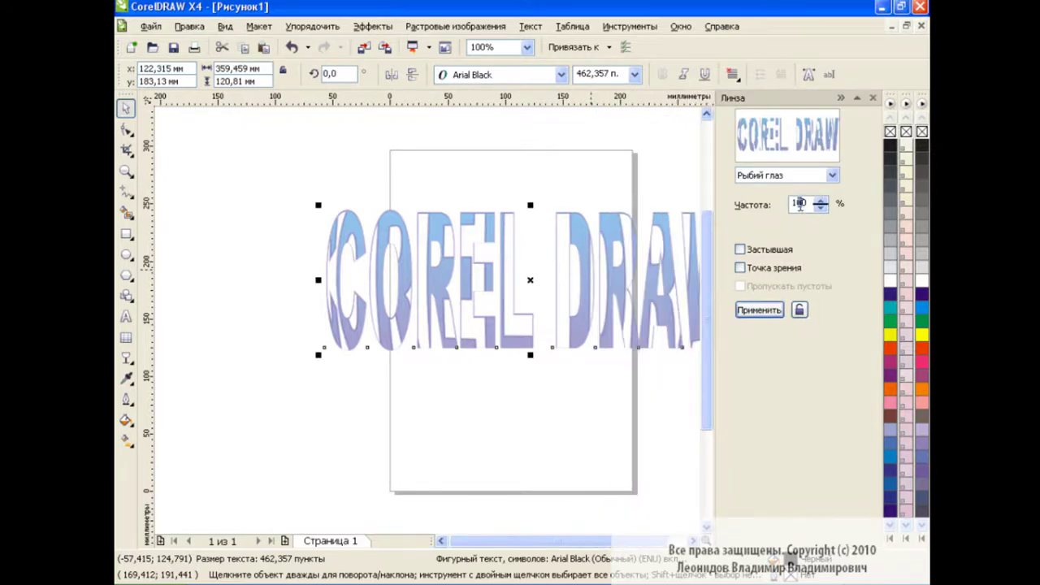
{"action": "type", "text": "50"}
{"action": "left_click", "coordinate": [766, 310]}
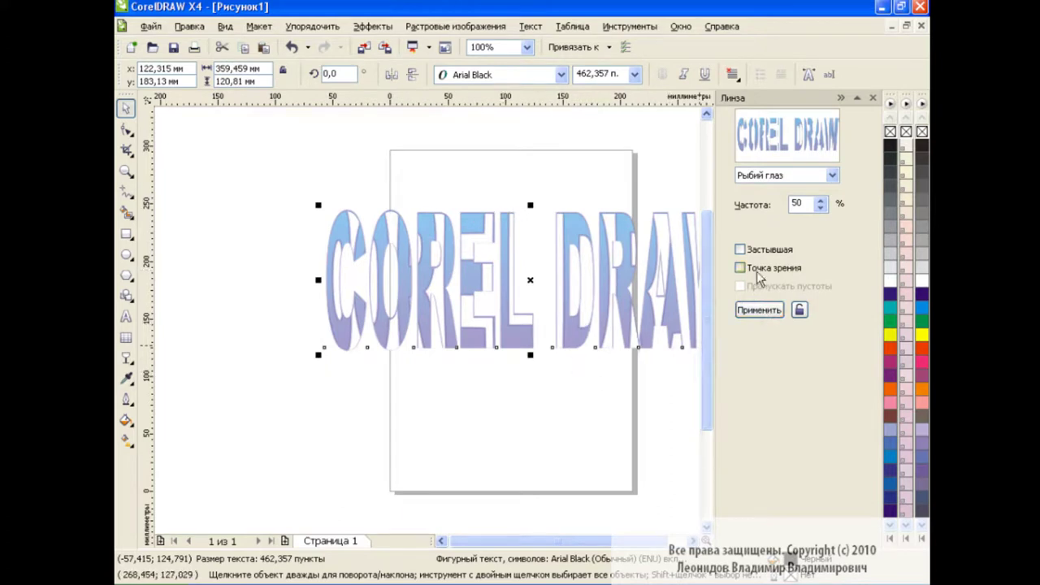
{"action": "double_click", "coordinate": [807, 200]}
{"action": "left_click", "coordinate": [756, 311]}
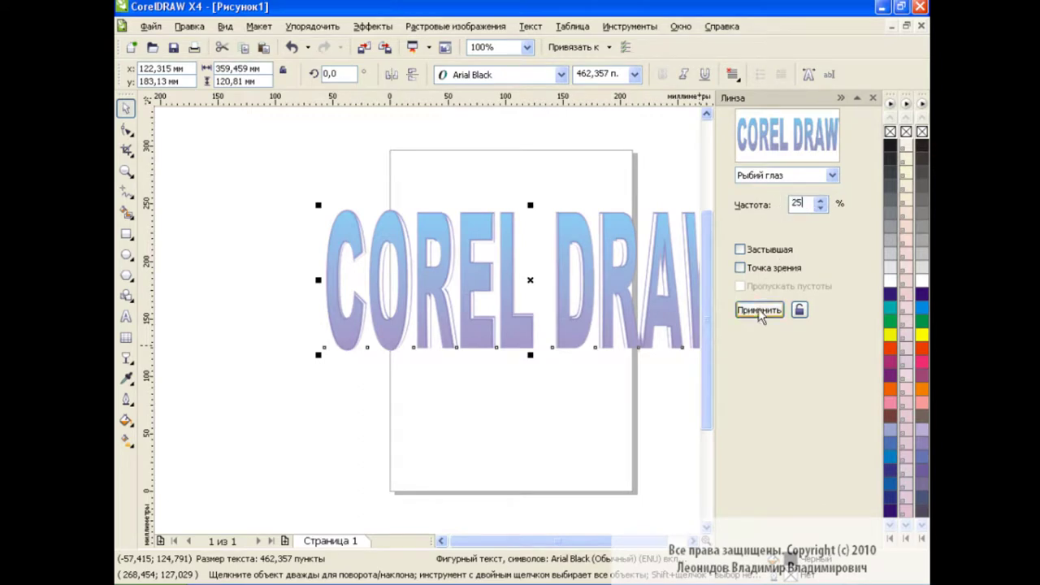
{"action": "left_click", "coordinate": [758, 311]}
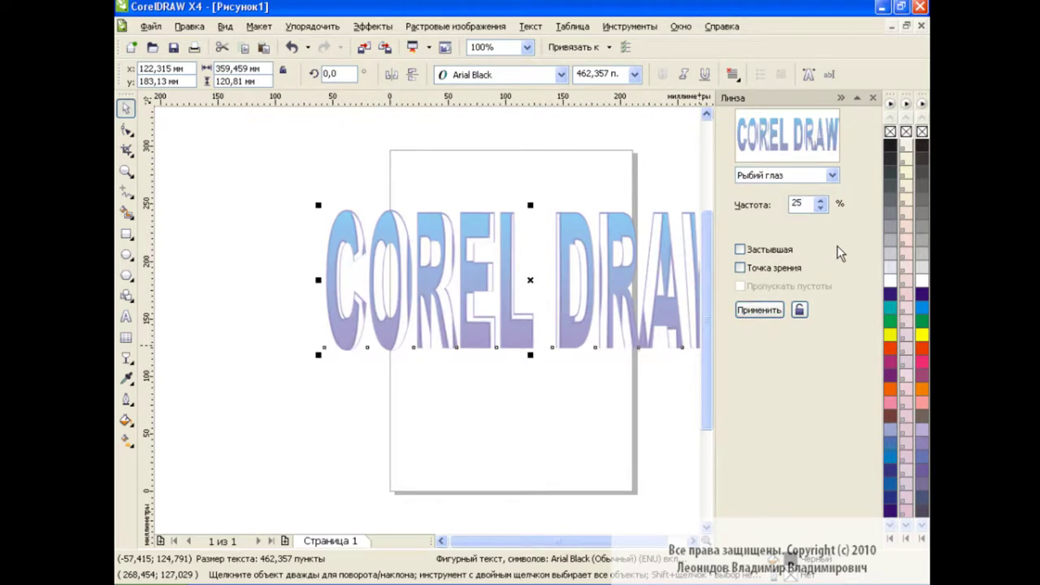
Step: Select the blue text in the Object Manager and lower its transparency to 38
{"action": "left_click", "coordinate": [630, 26]}
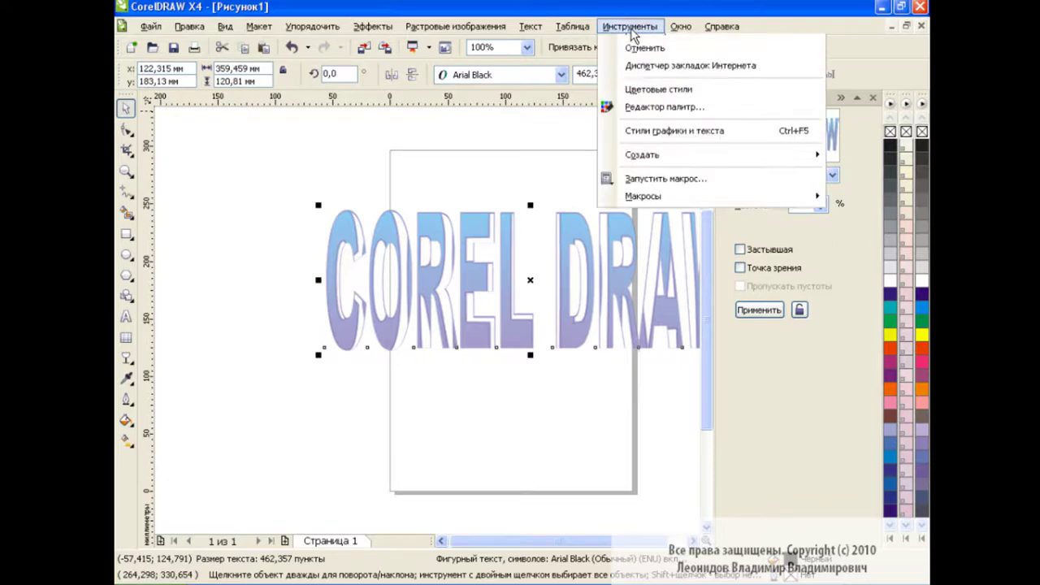
{"action": "left_click", "coordinate": [675, 121]}
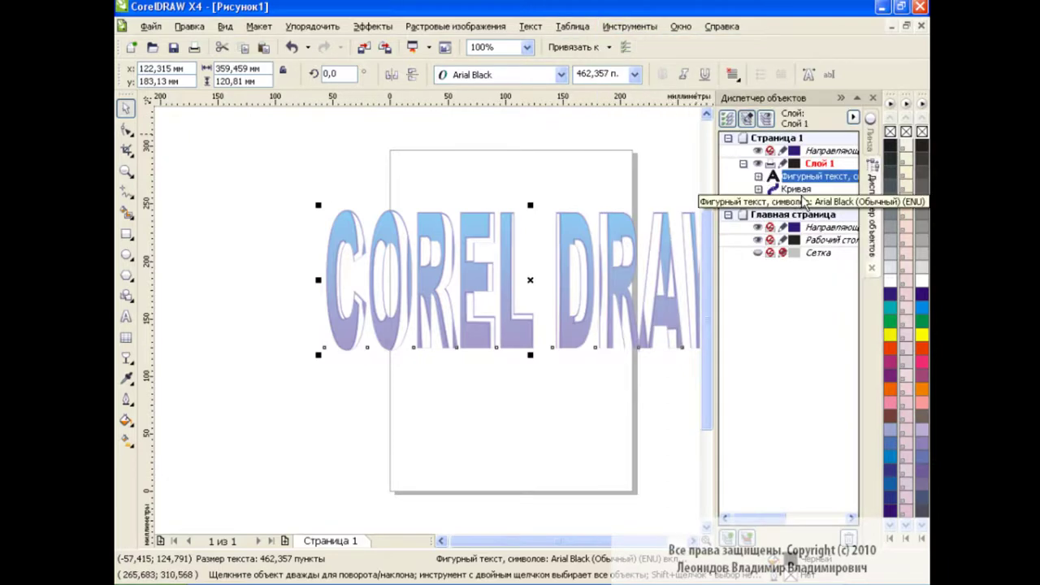
{"action": "left_click", "coordinate": [806, 202]}
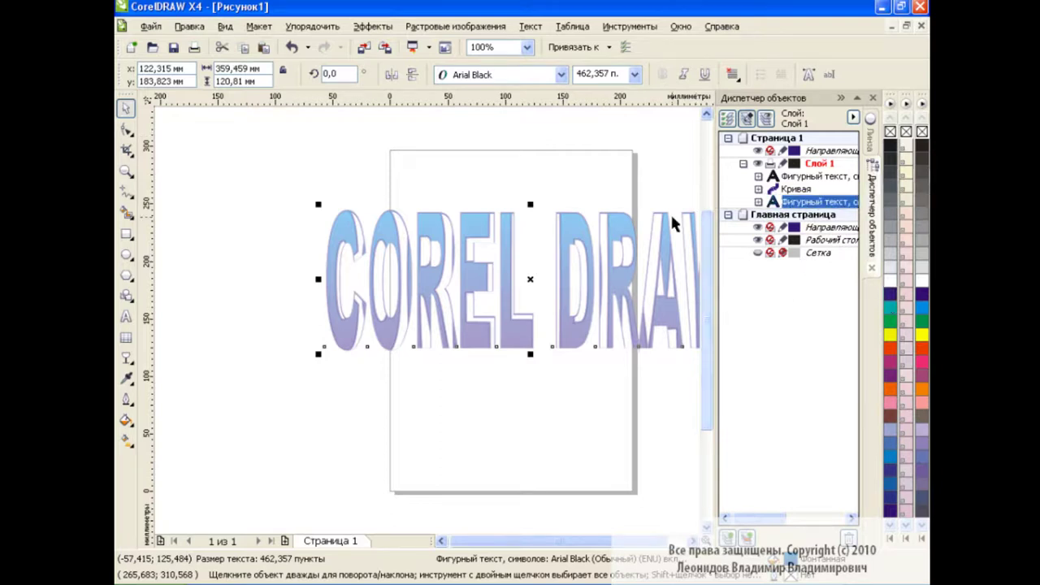
{"action": "left_click", "coordinate": [129, 358]}
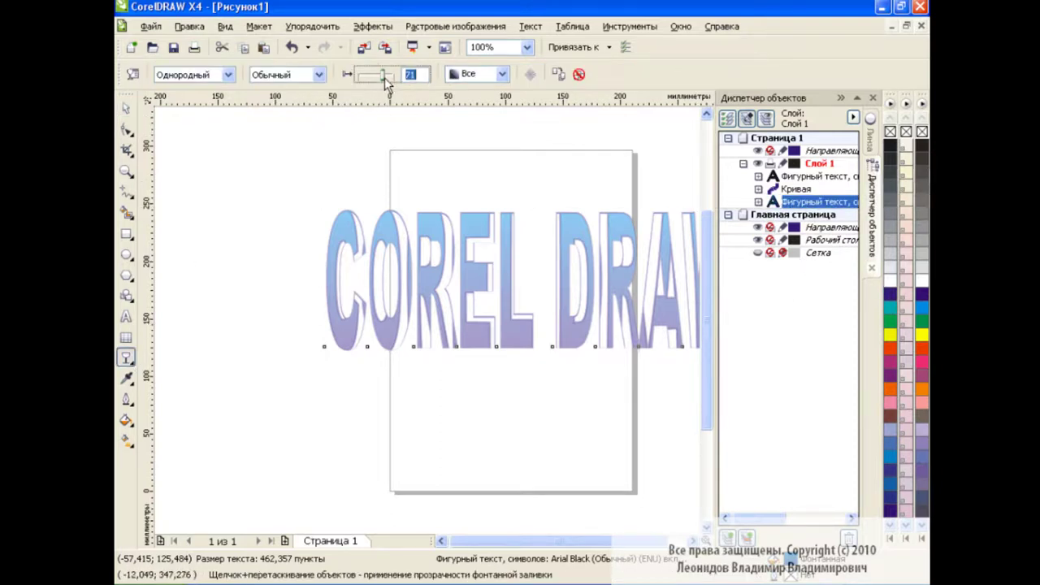
{"action": "left_click_drag", "start_coordinate": [375, 74], "coordinate": [369, 75]}
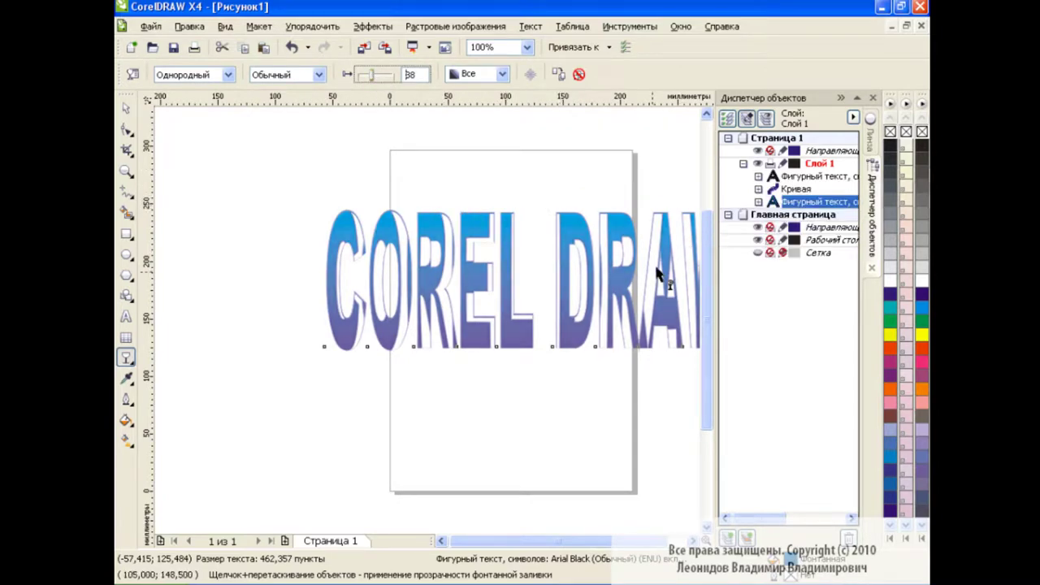
Step: Close the Lens docker and clear the selection
{"action": "left_click", "coordinate": [872, 142]}
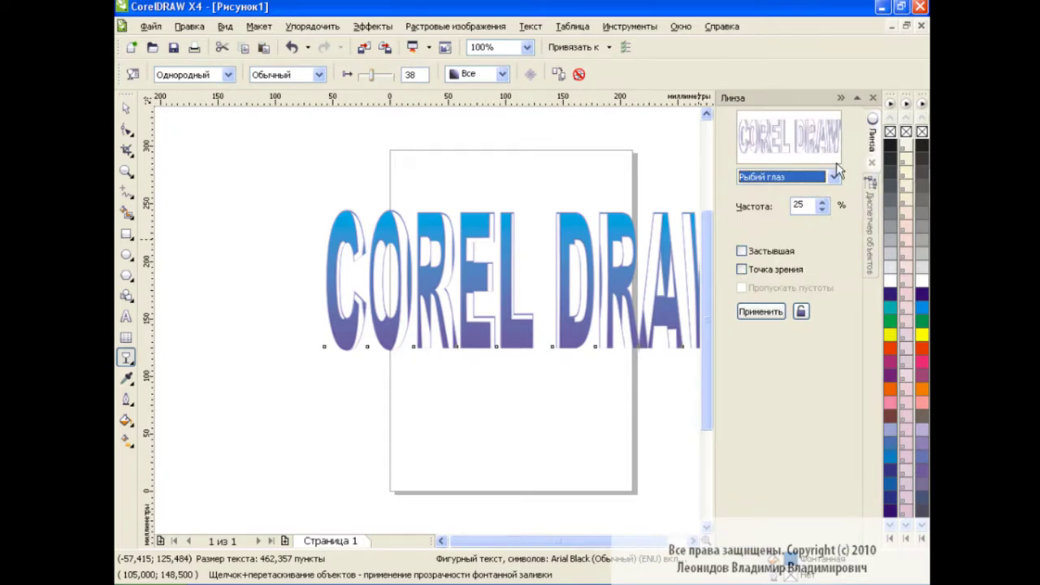
{"action": "left_click", "coordinate": [875, 99]}
{"action": "key", "text": "space"}
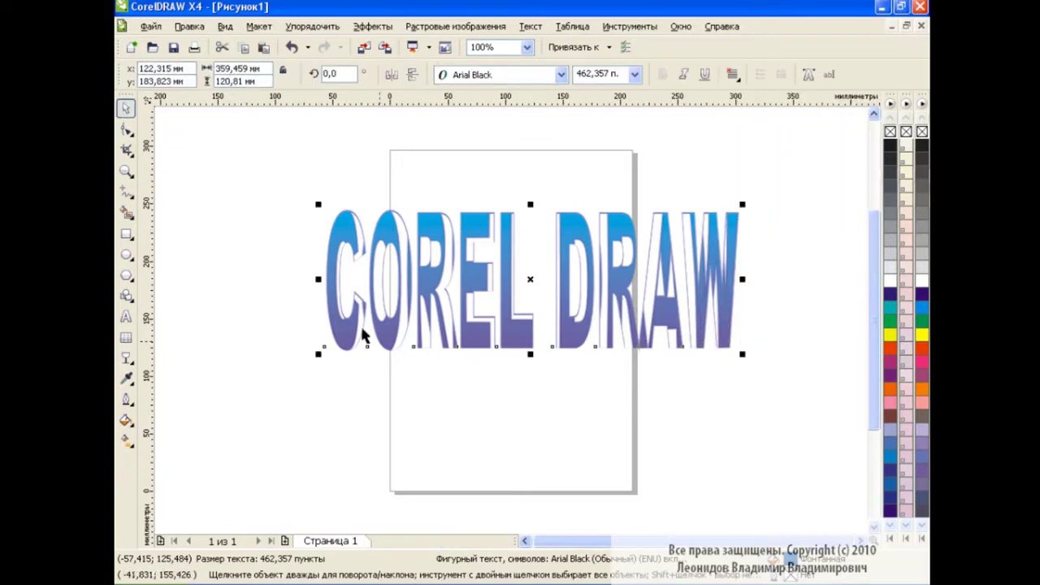
{"action": "left_click", "coordinate": [555, 421]}
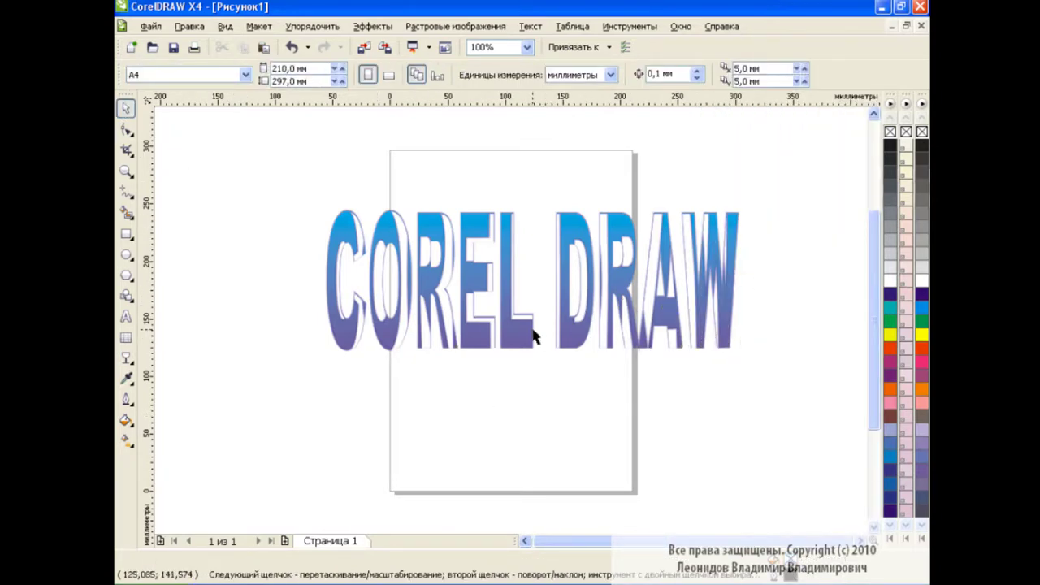
Step: Draw two overlapping ellipses above the COREL DRAW text
{"action": "left_click", "coordinate": [372, 26]}
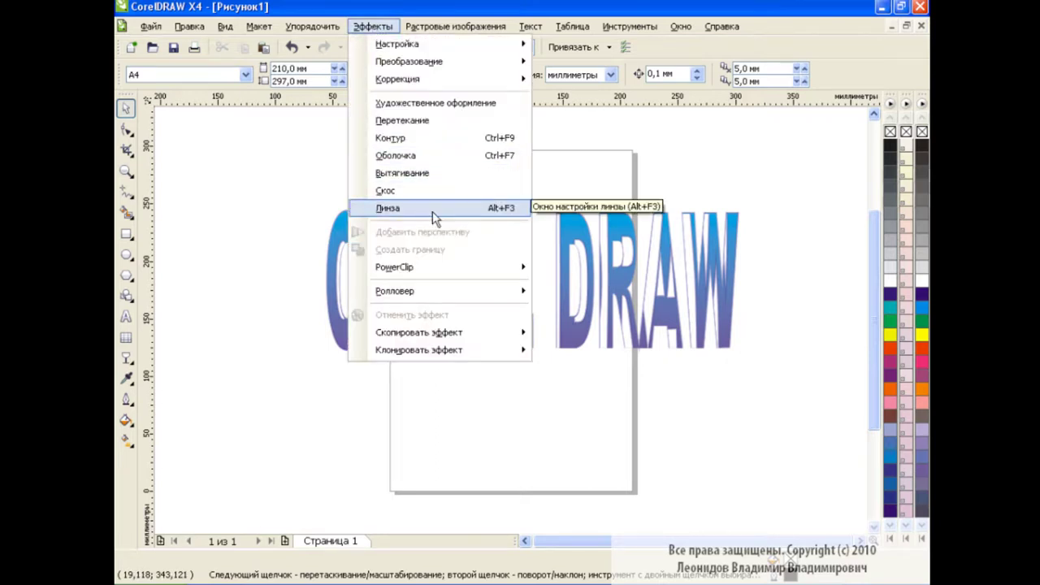
{"action": "left_click", "coordinate": [568, 406]}
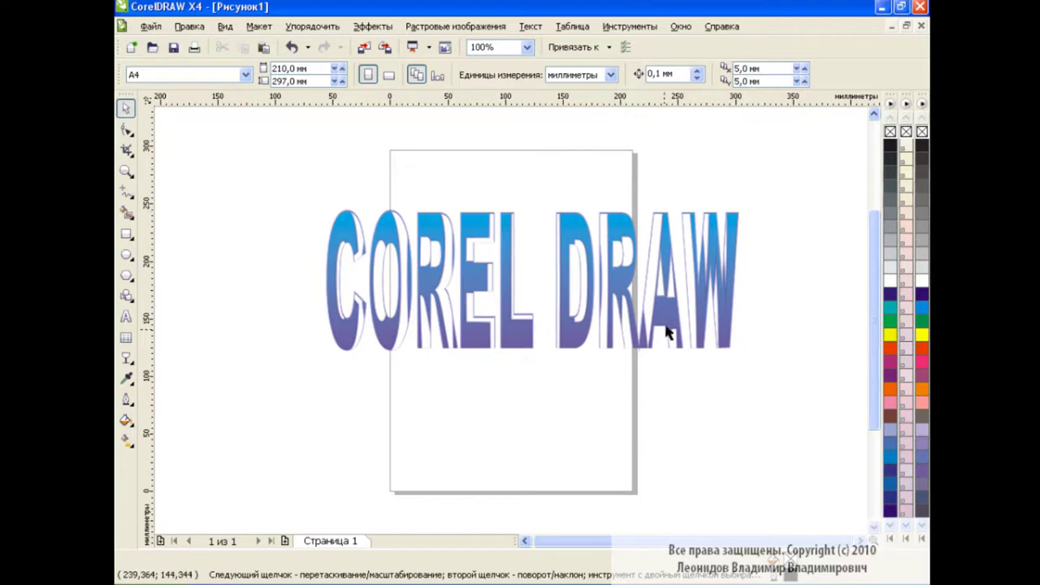
{"action": "left_click", "coordinate": [126, 255]}
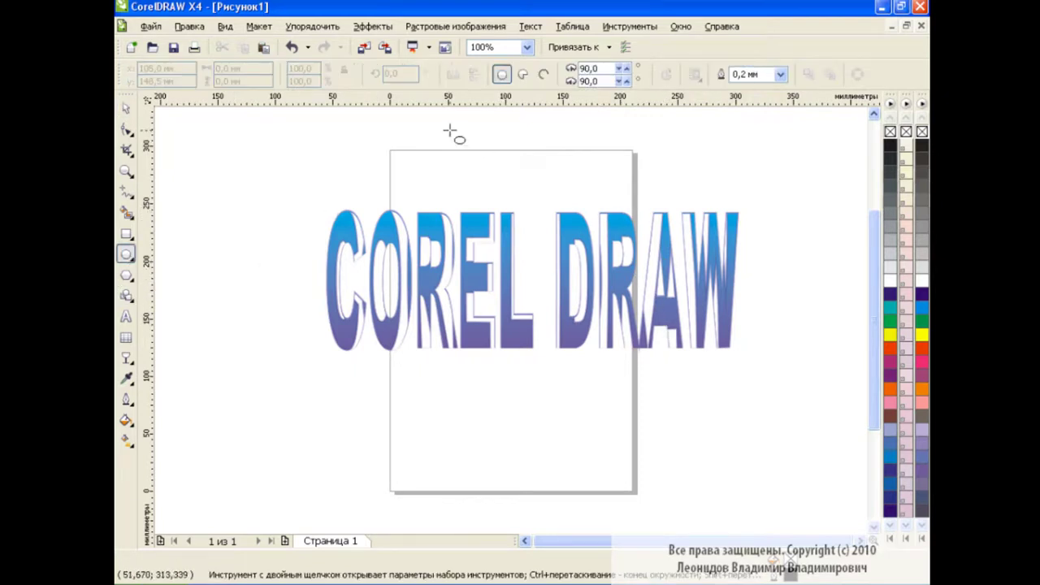
{"action": "left_click_drag", "start_coordinate": [443, 124], "coordinate": [542, 208]}
{"action": "mouse_move", "coordinate": [434, 115]}
{"action": "left_mouse_down"}
{"action": "mouse_move", "coordinate": [512, 204]}
{"action": "mouse_move", "coordinate": [536, 156]}
{"action": "mouse_move", "coordinate": [543, 179]}
{"action": "left_mouse_up"}
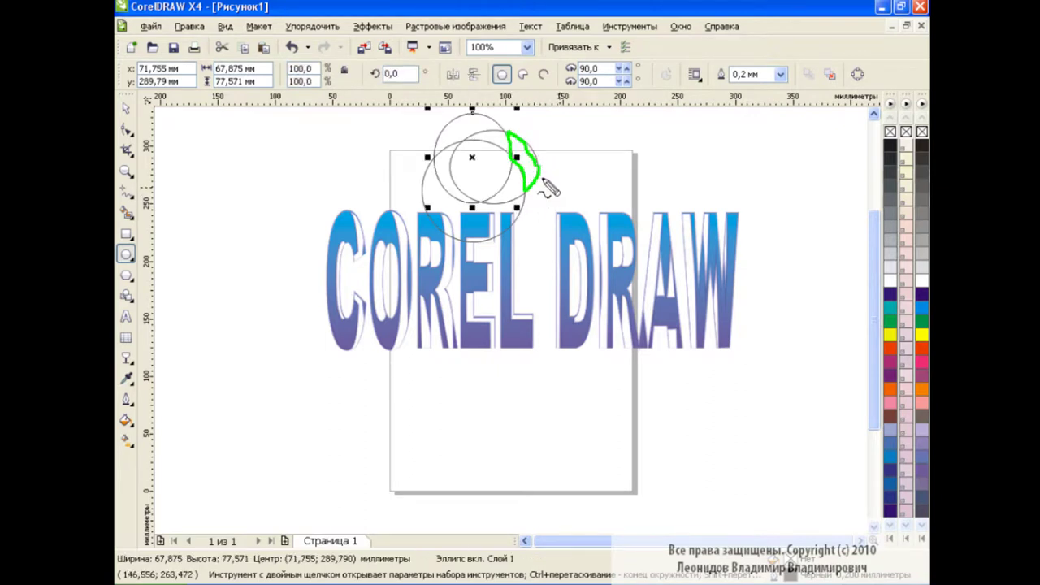
{"action": "key", "text": "Escape"}
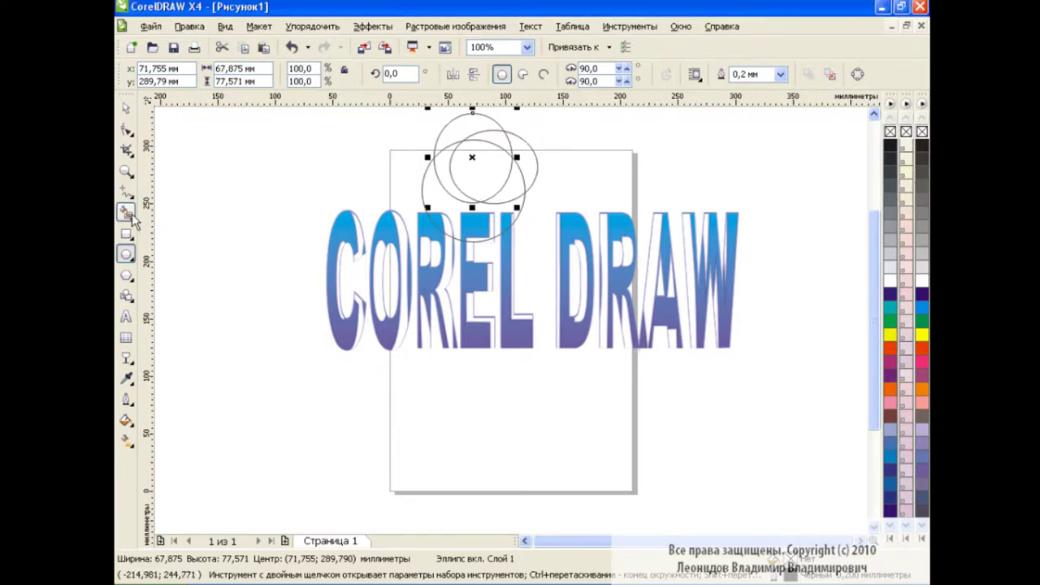
Step: Smart Fill the crescent between the ellipses, move it aside, and delete the helper circles
{"action": "left_click", "coordinate": [129, 214]}
{"action": "left_click", "coordinate": [330, 75]}
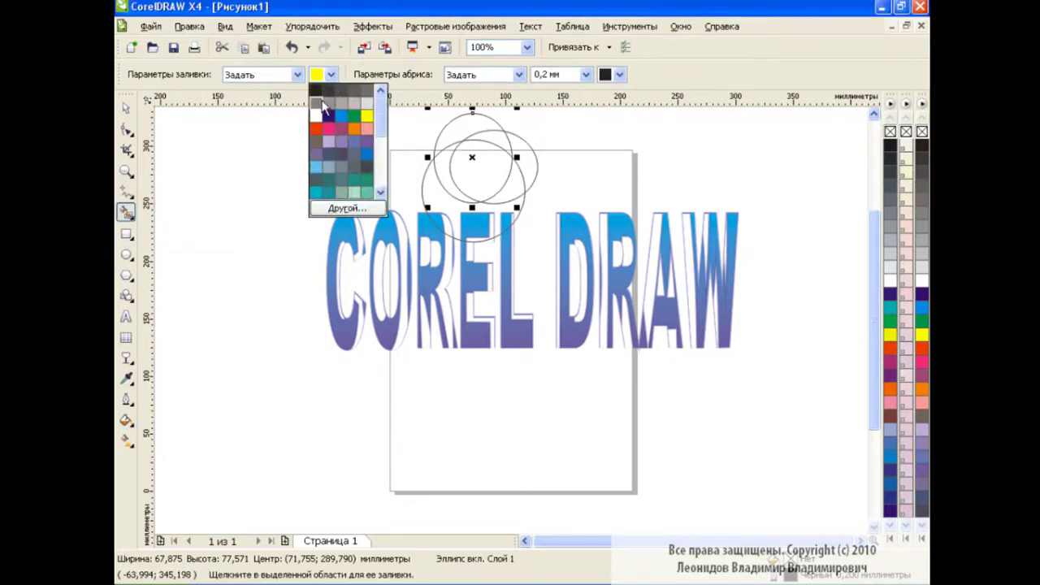
{"action": "left_click", "coordinate": [323, 102]}
{"action": "left_click", "coordinate": [518, 159]}
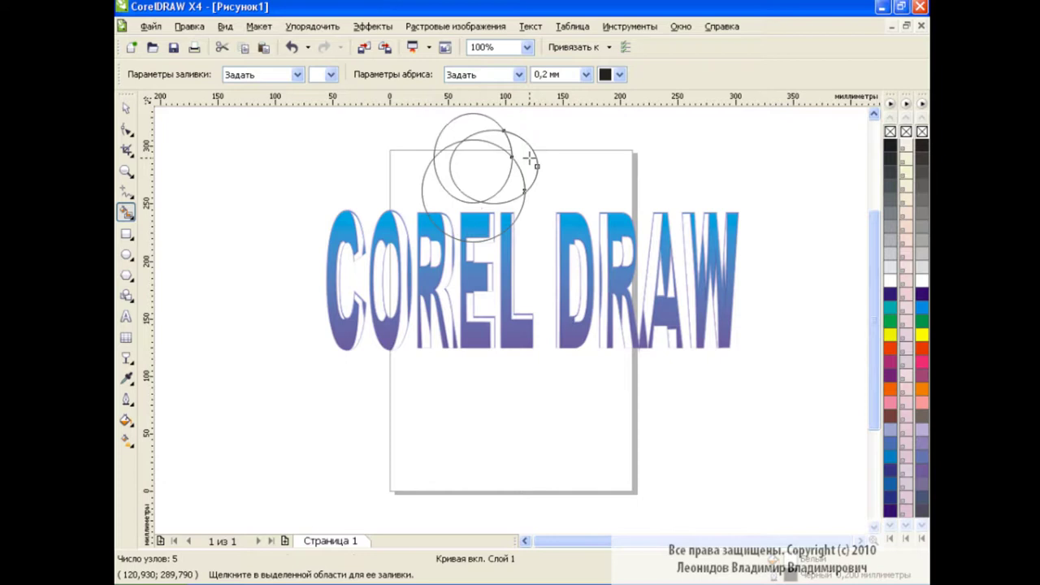
{"action": "left_click", "coordinate": [128, 110]}
{"action": "left_click_drag", "start_coordinate": [516, 163], "coordinate": [609, 170]}
{"action": "left_click", "coordinate": [515, 168]}
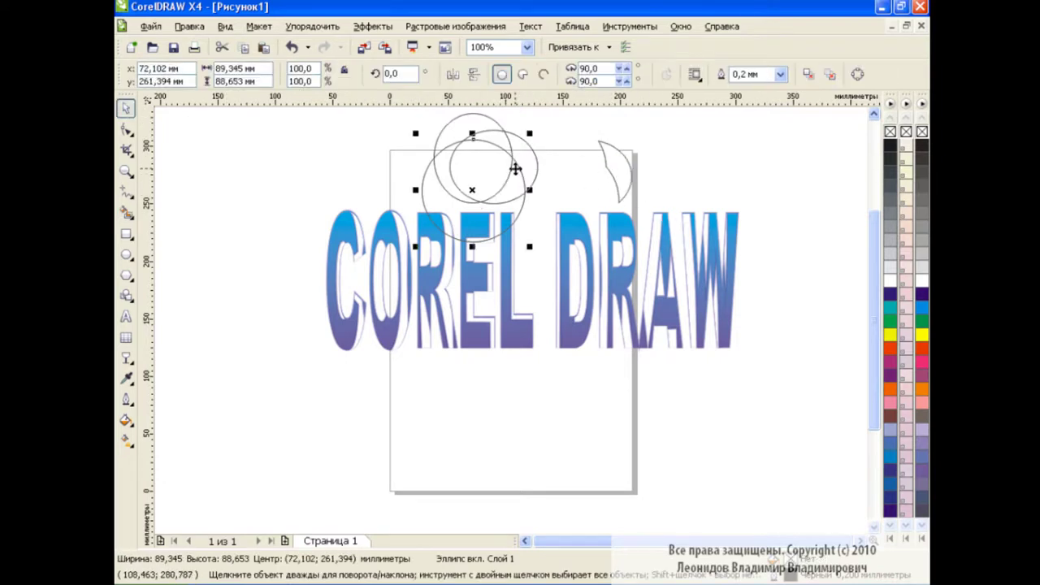
{"action": "key", "text": "Delete"}
Step: Shrink the crescent onto the top of the C and remove its outline
{"action": "left_click", "coordinate": [618, 195]}
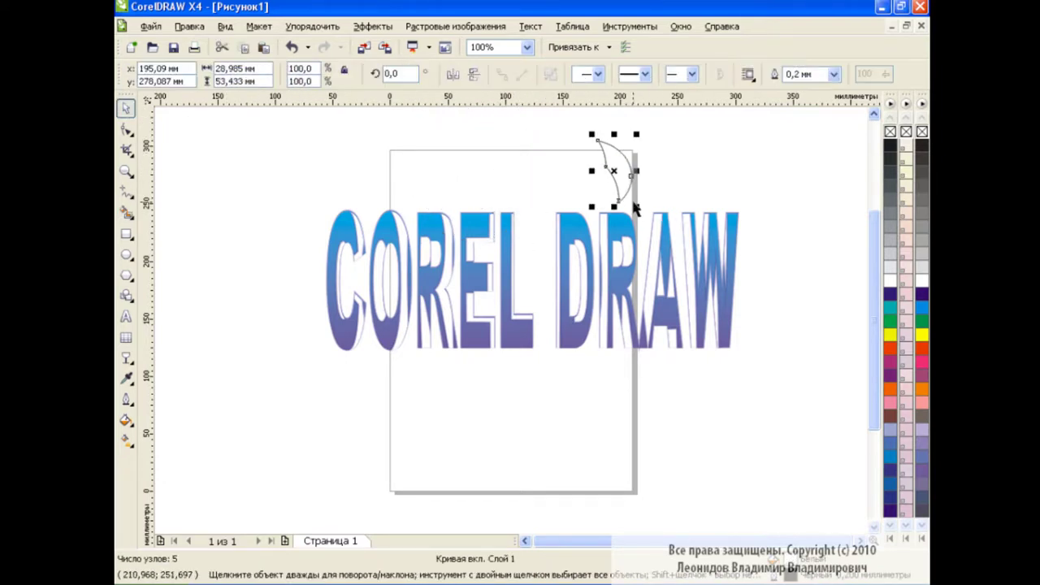
{"action": "mouse_move", "coordinate": [632, 204]}
{"action": "left_mouse_down"}
{"action": "mouse_move", "coordinate": [622, 182]}
{"action": "mouse_move", "coordinate": [381, 209]}
{"action": "mouse_move", "coordinate": [354, 229]}
{"action": "mouse_move", "coordinate": [364, 234]}
{"action": "mouse_move", "coordinate": [344, 254]}
{"action": "left_mouse_up"}
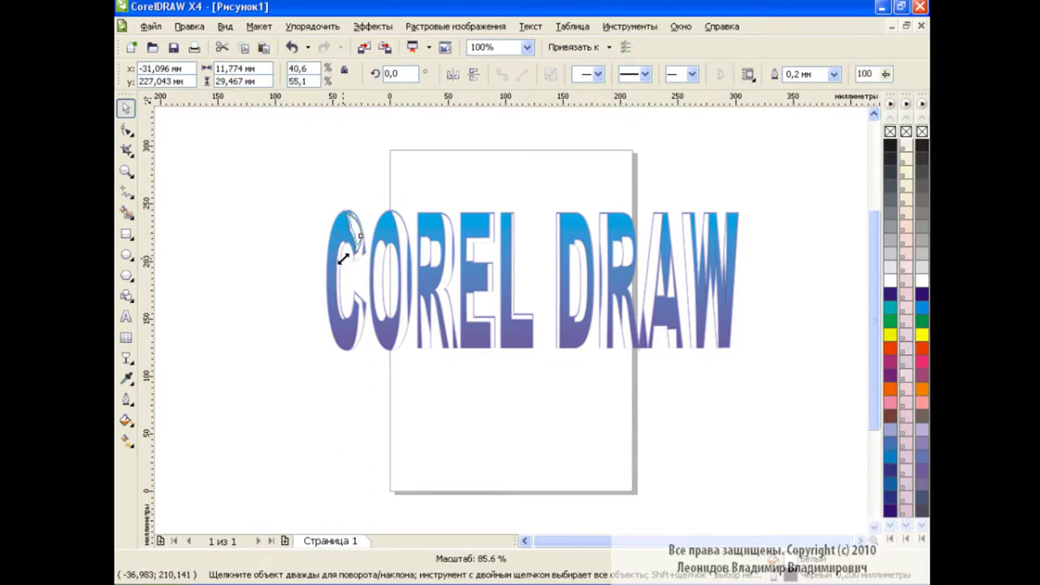
{"action": "right_click", "coordinate": [890, 132]}
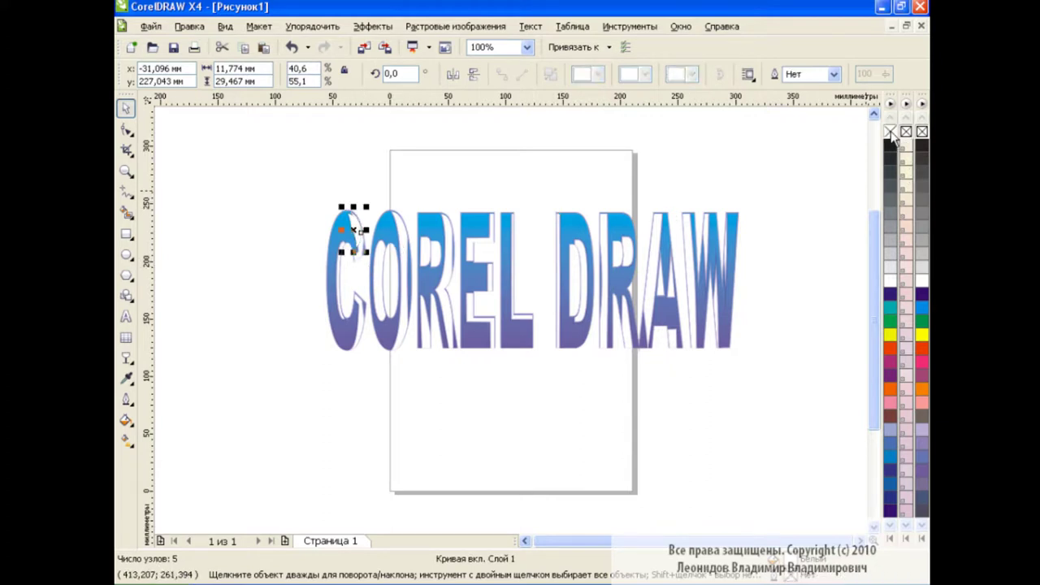
Step: Give the crescent a Linear fading transparency with the Transparency tool
{"action": "left_click", "coordinate": [128, 360]}
{"action": "left_click", "coordinate": [175, 472]}
{"action": "left_click", "coordinate": [228, 75]}
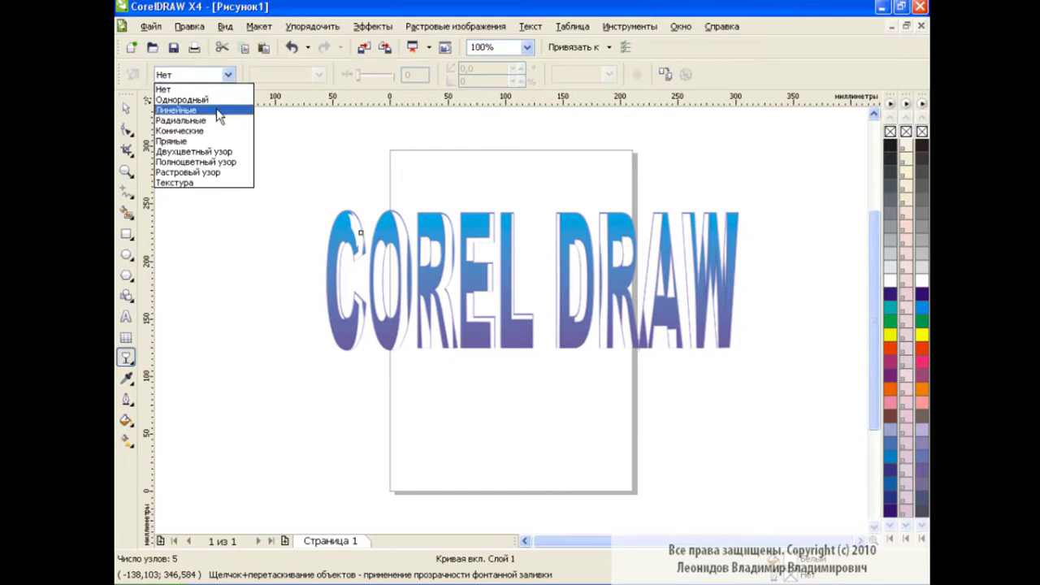
{"action": "left_click", "coordinate": [176, 110]}
{"action": "mouse_move", "coordinate": [346, 229]}
{"action": "left_mouse_down"}
{"action": "mouse_move", "coordinate": [334, 235]}
{"action": "mouse_move", "coordinate": [390, 216]}
{"action": "mouse_move", "coordinate": [341, 234]}
{"action": "left_mouse_up"}
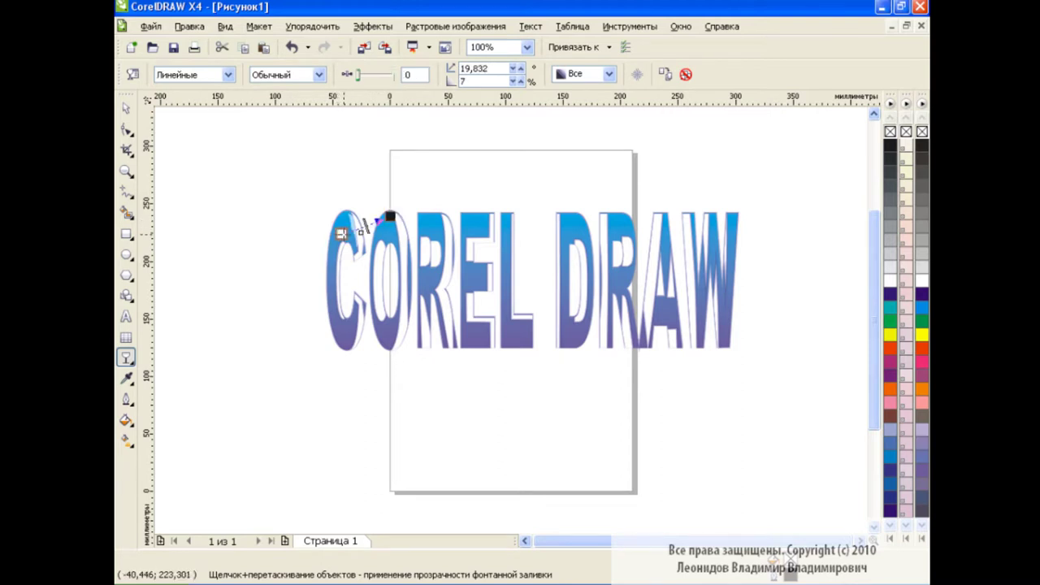
{"action": "left_click", "coordinate": [125, 107]}
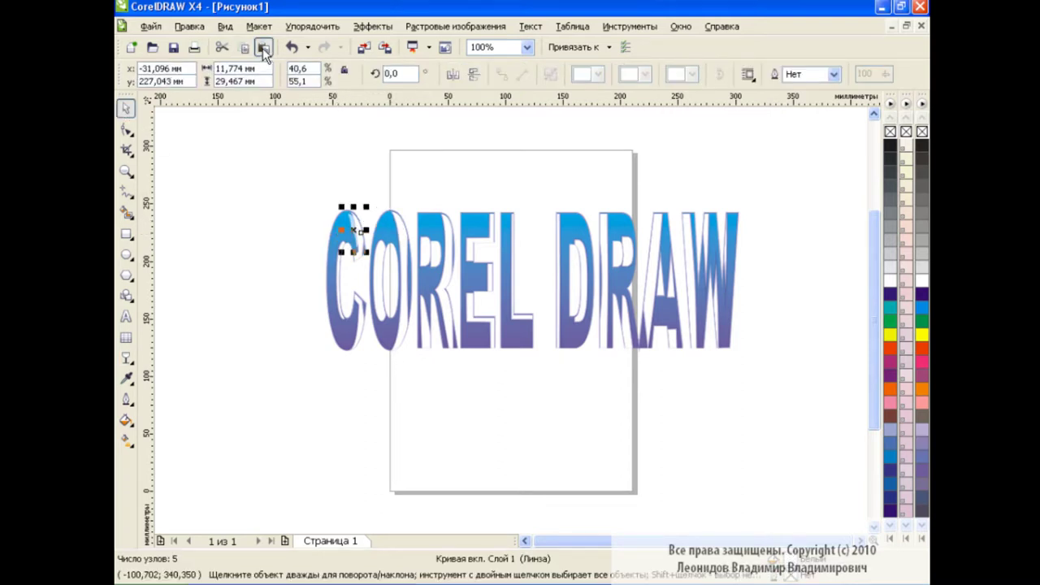
Step: Place crescent highlight copies on the O (flipped horizontally), R, D and second R
{"action": "left_click_drag", "start_coordinate": [358, 235], "coordinate": [397, 233]}
{"action": "left_click", "coordinate": [452, 74]}
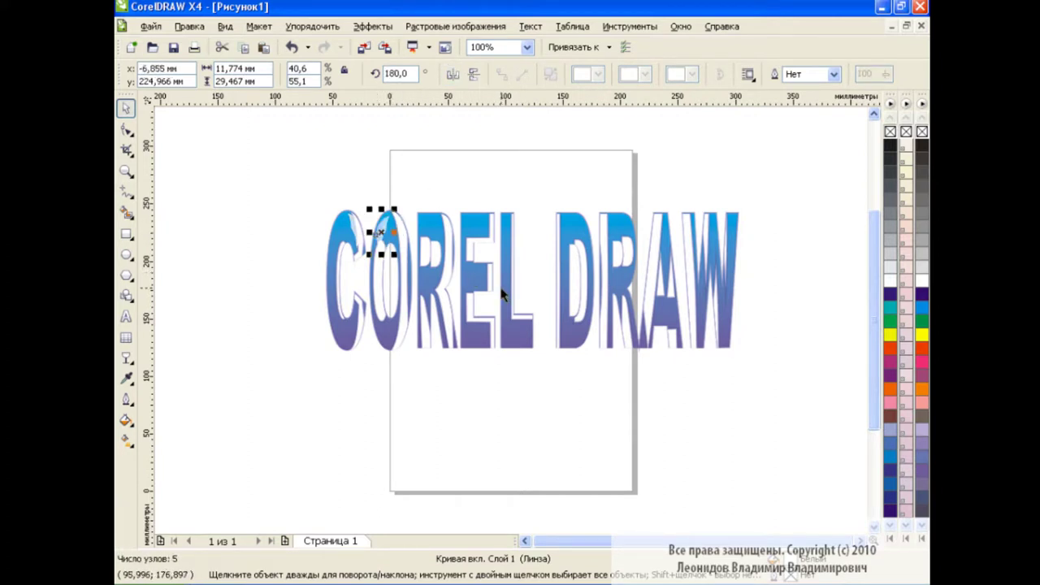
{"action": "left_click", "coordinate": [243, 47]}
{"action": "left_click_drag", "start_coordinate": [355, 231], "coordinate": [444, 233]}
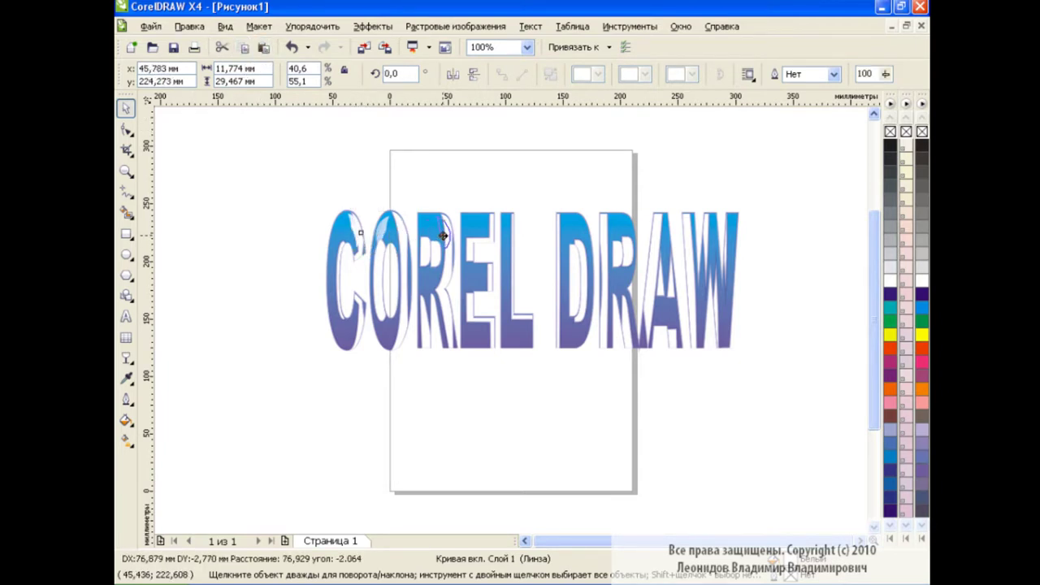
{"action": "left_click", "coordinate": [263, 47]}
{"action": "left_click_drag", "start_coordinate": [360, 233], "coordinate": [581, 237]}
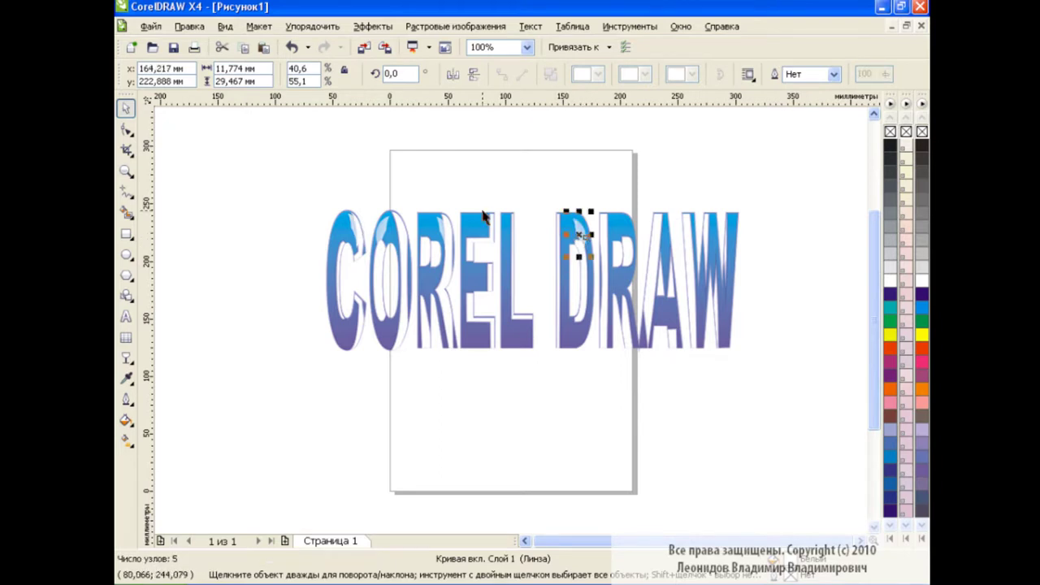
{"action": "left_click", "coordinate": [263, 47]}
{"action": "left_click_drag", "start_coordinate": [360, 234], "coordinate": [624, 239]}
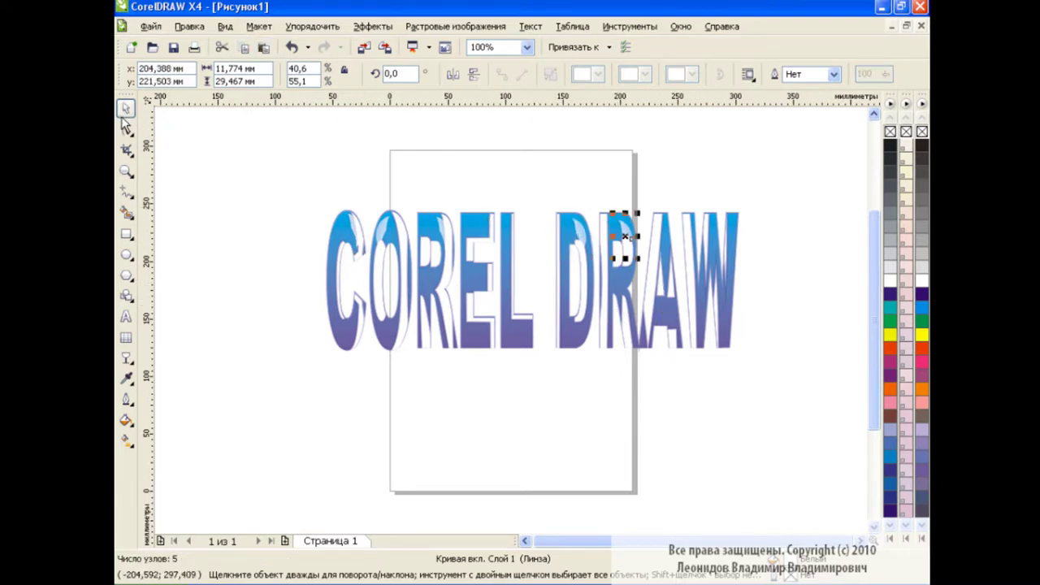
{"action": "left_click", "coordinate": [556, 398]}
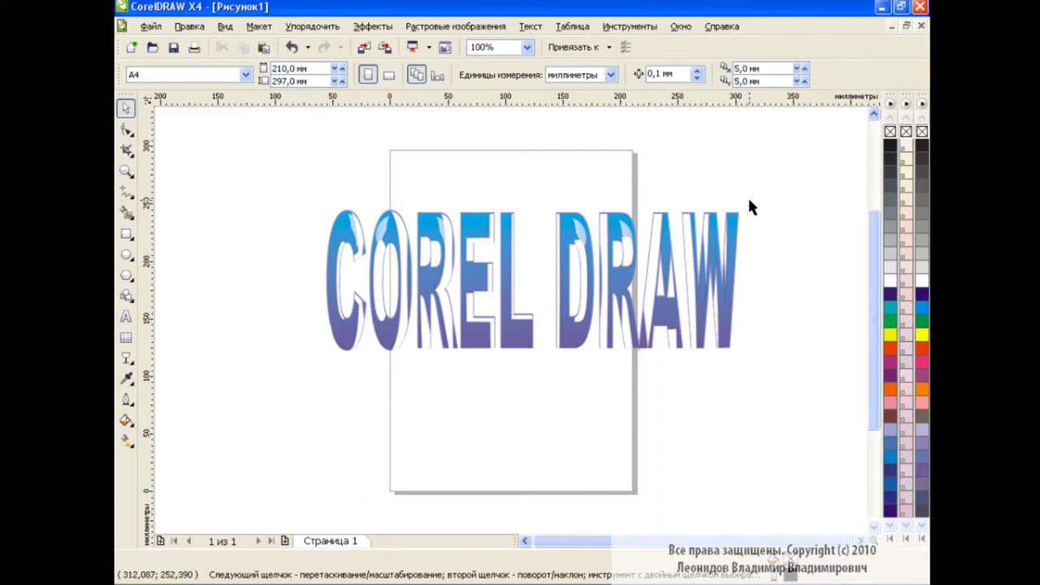
Step: Draw a large ellipse over the text and fill it red-orange
{"action": "left_click", "coordinate": [126, 255]}
{"action": "left_click_drag", "start_coordinate": [357, 148], "coordinate": [589, 317]}
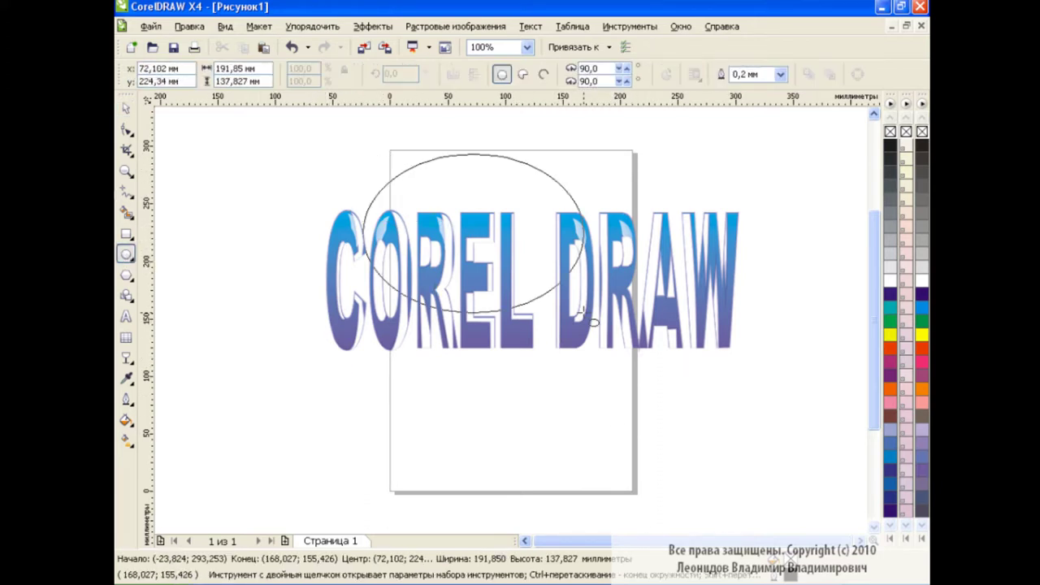
{"action": "left_click", "coordinate": [891, 349]}
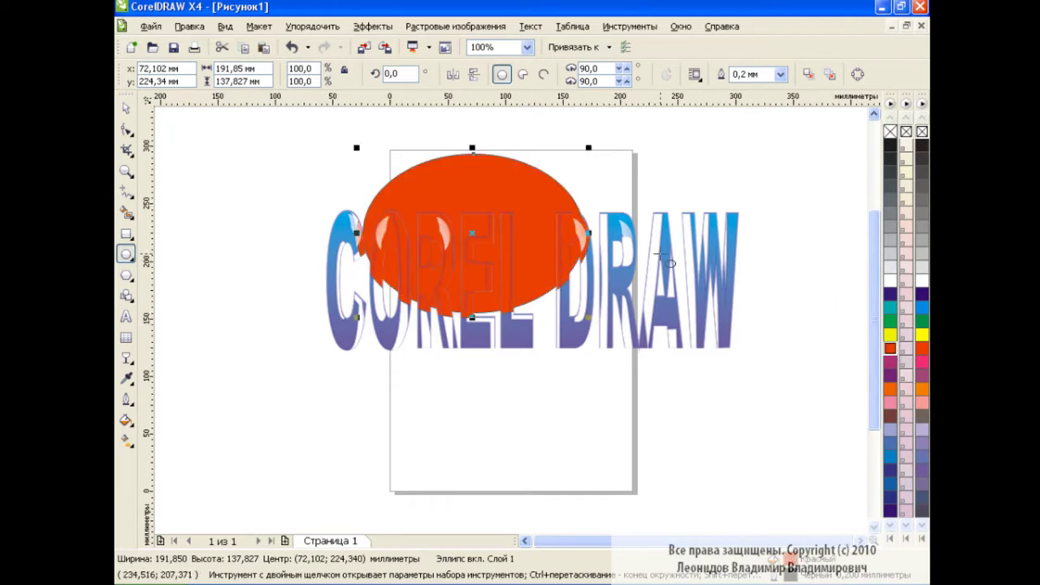
Step: Nudge all objects slightly up-left and send the ellipse behind the lettering with Shift+PgDn
{"action": "left_click", "coordinate": [127, 109]}
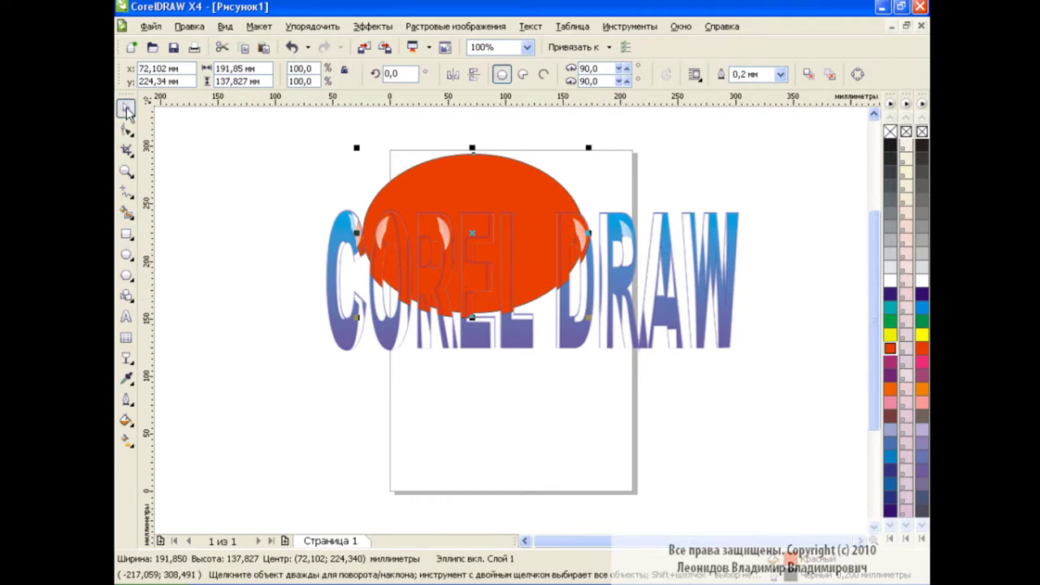
{"action": "left_click_drag", "start_coordinate": [281, 184], "coordinate": [755, 372]}
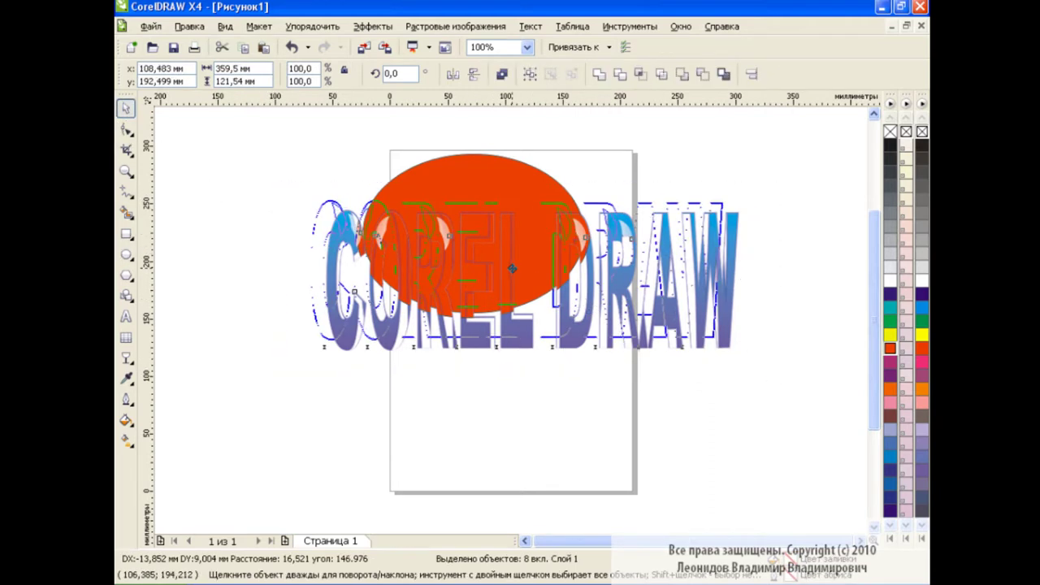
{"action": "left_click_drag", "start_coordinate": [528, 314], "coordinate": [510, 300]}
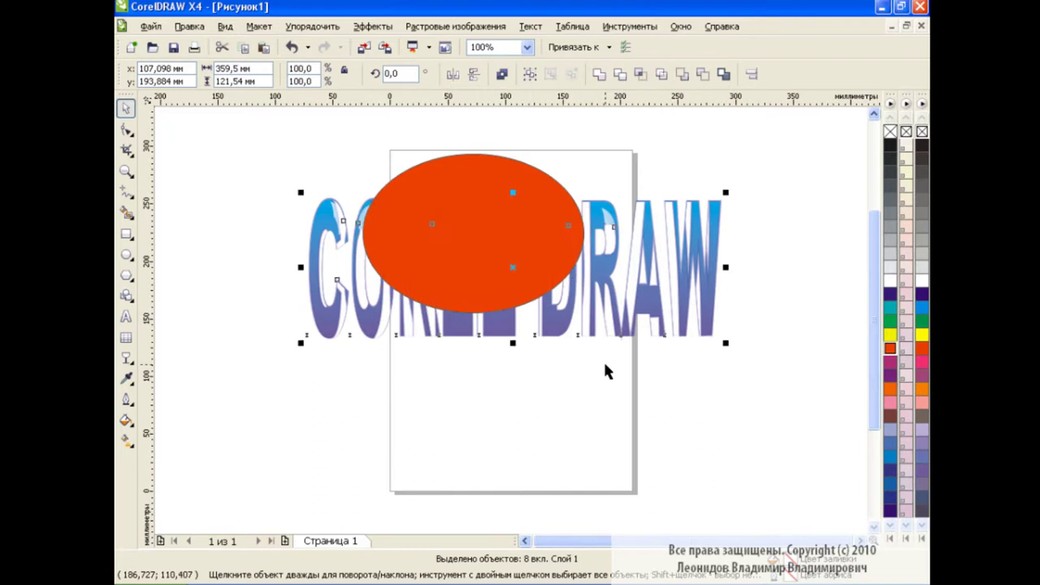
{"action": "left_click", "coordinate": [506, 171]}
{"action": "key", "text": "shift+Page_Down"}
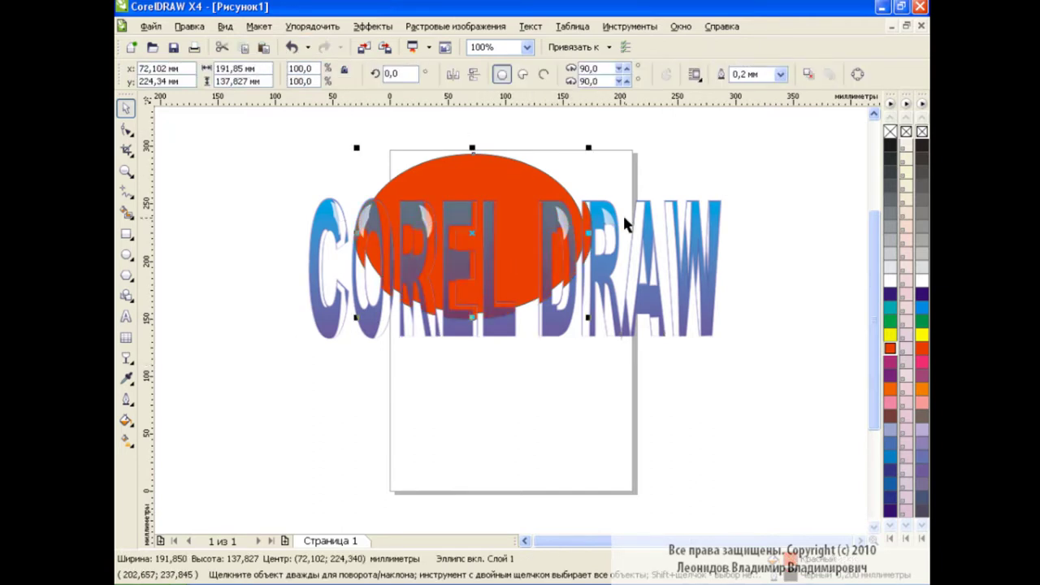
{"action": "left_click", "coordinate": [567, 411]}
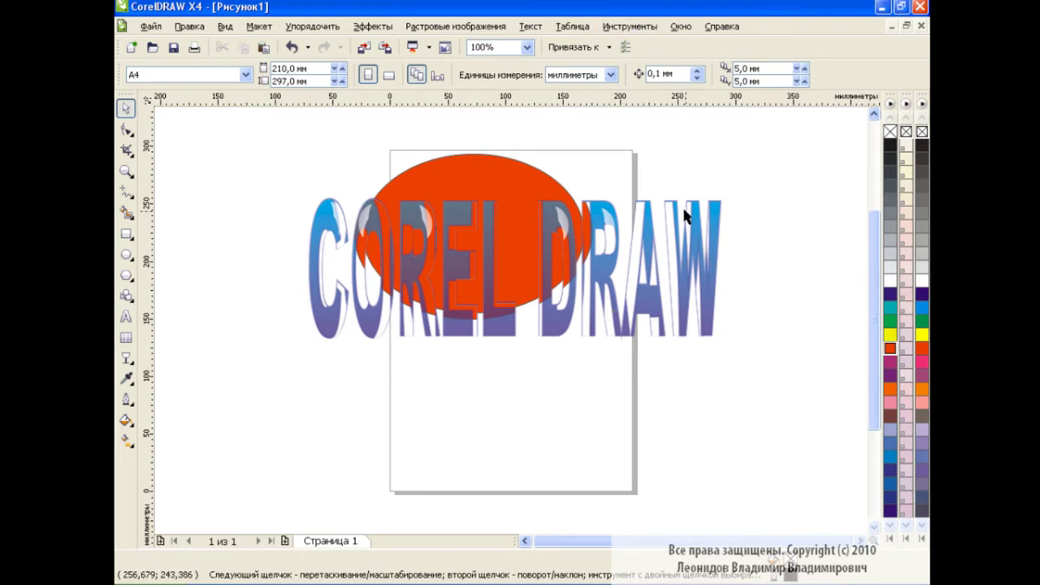
Step: Select the COREL DRAW text and apply a 50% fish-eye (Рыбий глаз) lens
{"action": "left_click", "coordinate": [698, 236]}
{"action": "left_click", "coordinate": [630, 26]}
{"action": "left_click", "coordinate": [682, 119]}
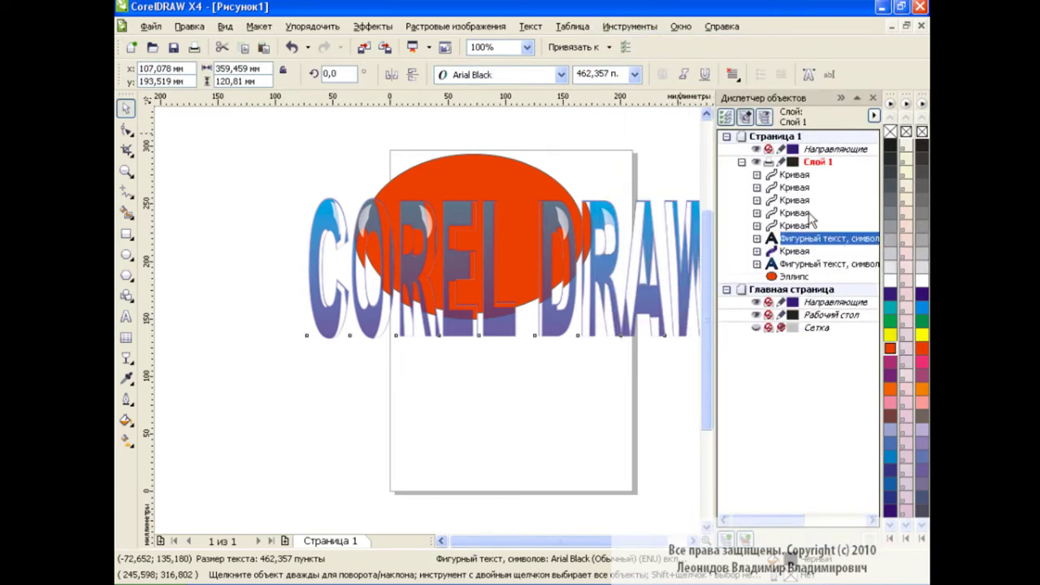
{"action": "left_click", "coordinate": [874, 98]}
{"action": "left_click", "coordinate": [373, 26]}
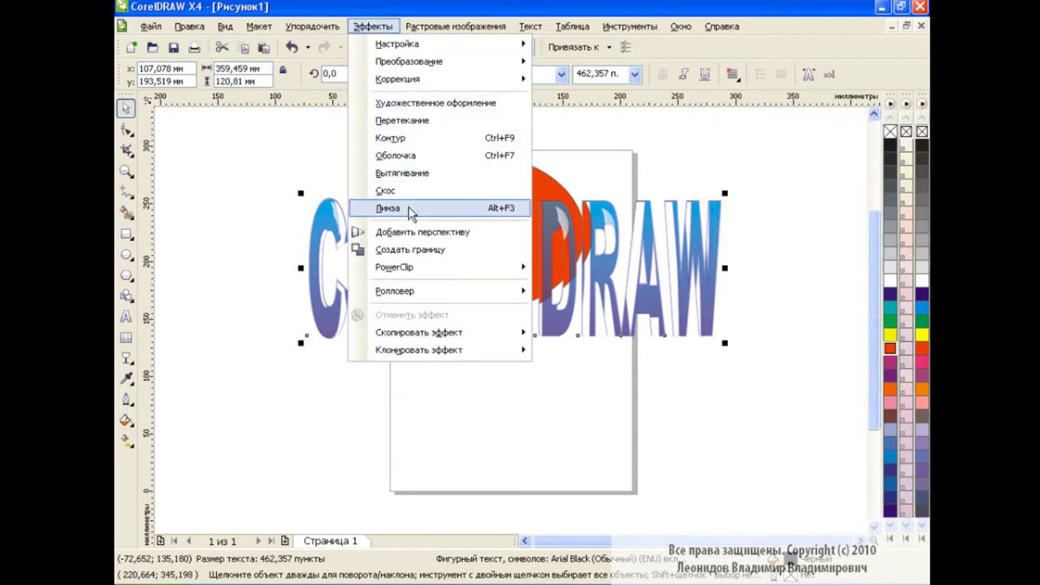
{"action": "left_click", "coordinate": [382, 207]}
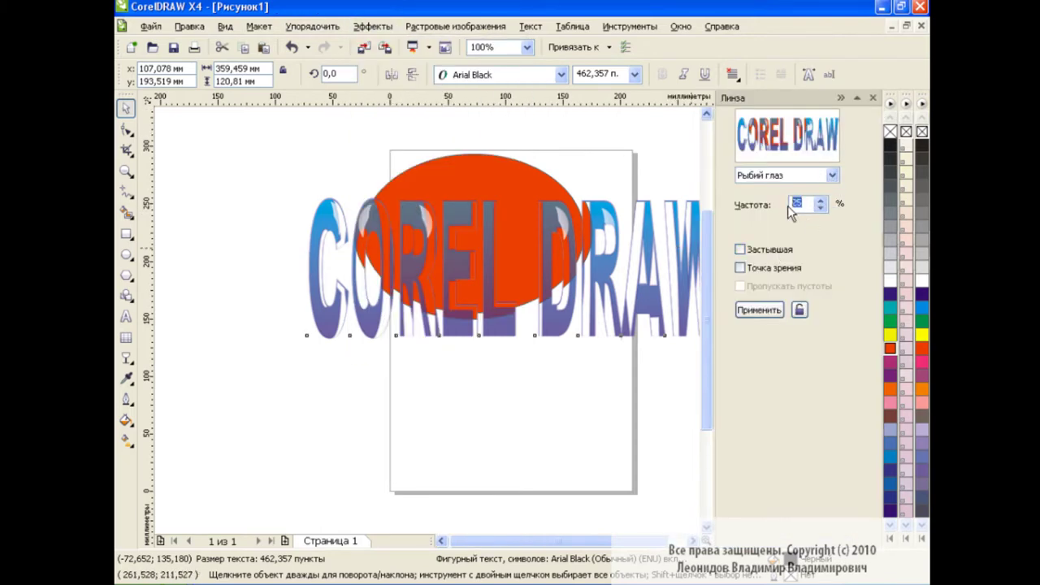
{"action": "left_click", "coordinate": [759, 309]}
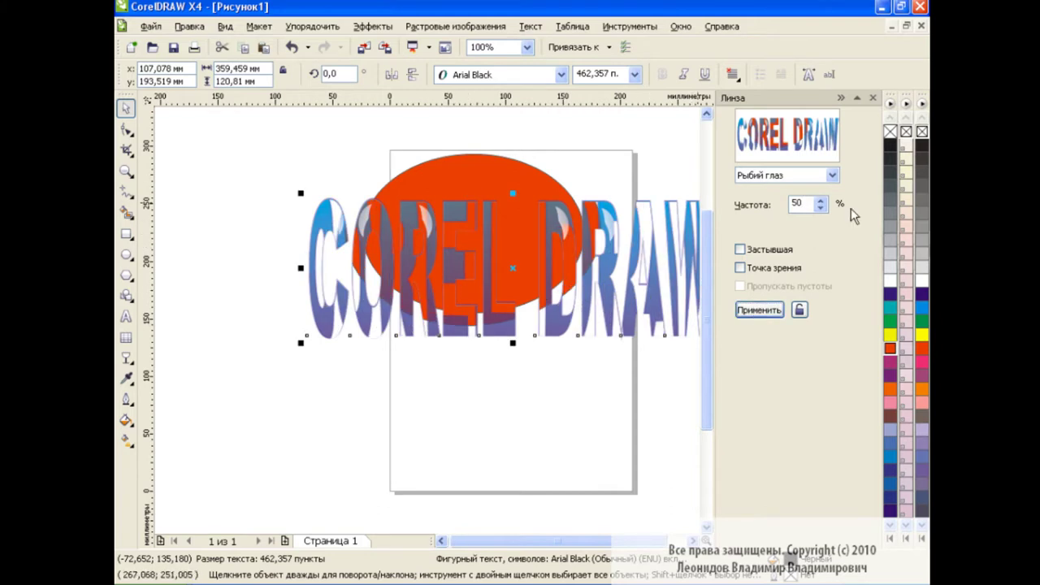
{"action": "left_click", "coordinate": [873, 97]}
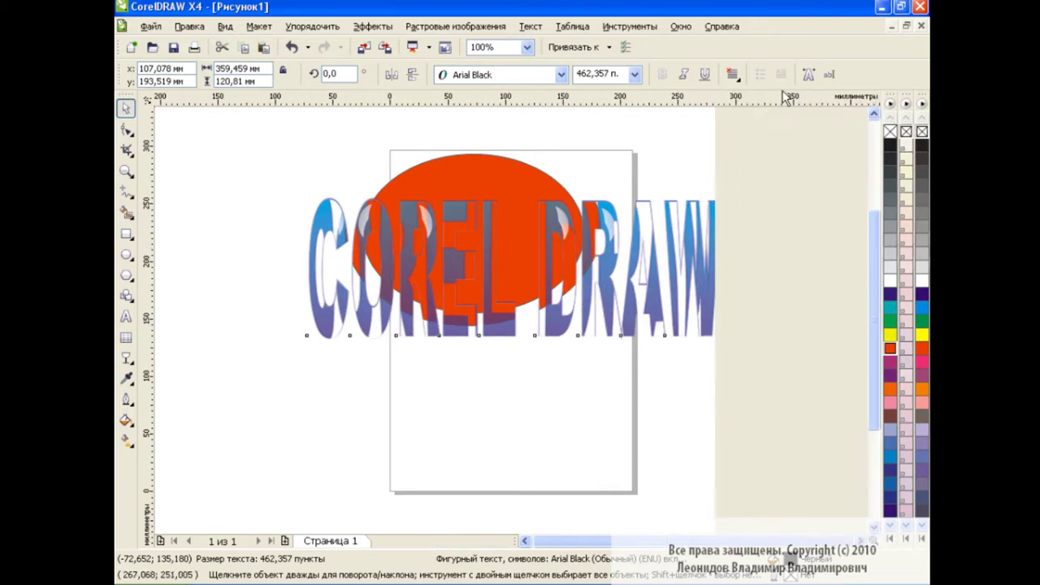
Step: Undo the last change and delete the red lens ellipse
{"action": "key", "text": "ctrl+z"}
{"action": "left_click", "coordinate": [461, 163]}
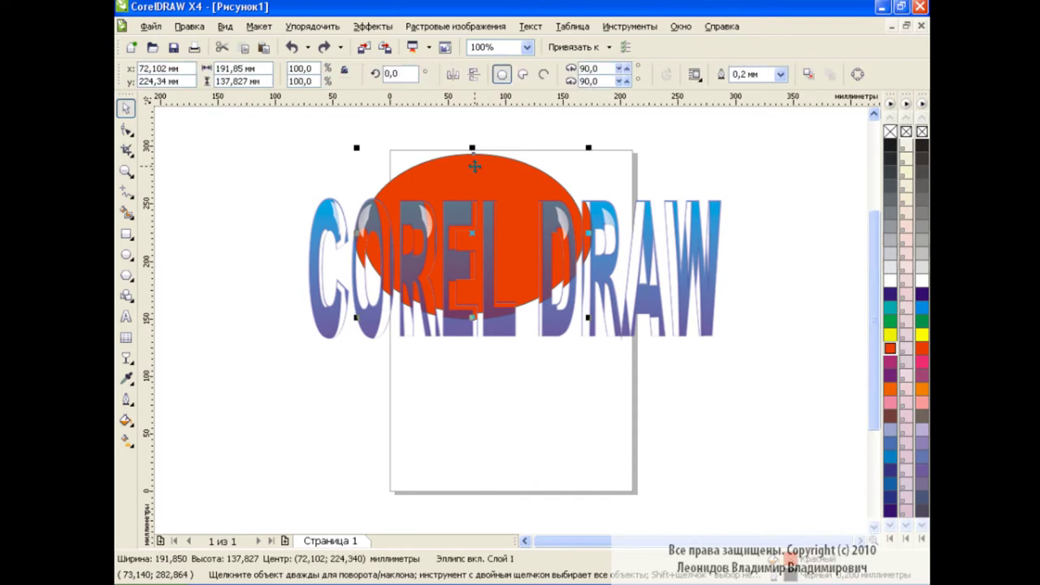
{"action": "key", "text": "Delete"}
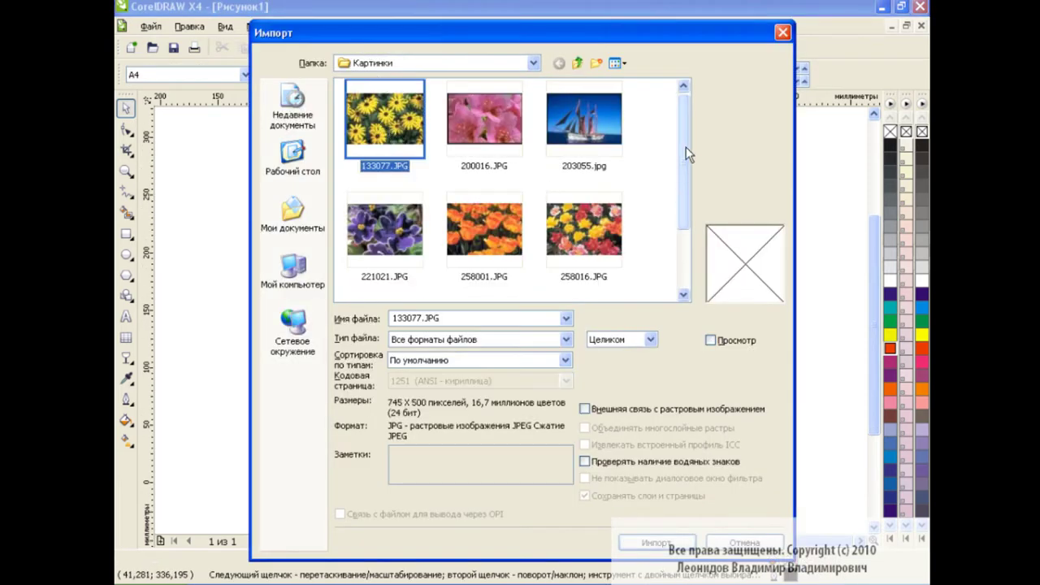
Step: Import the flower photo 258016.JPG
{"action": "left_click_drag", "start_coordinate": [686, 147], "coordinate": [680, 217]}
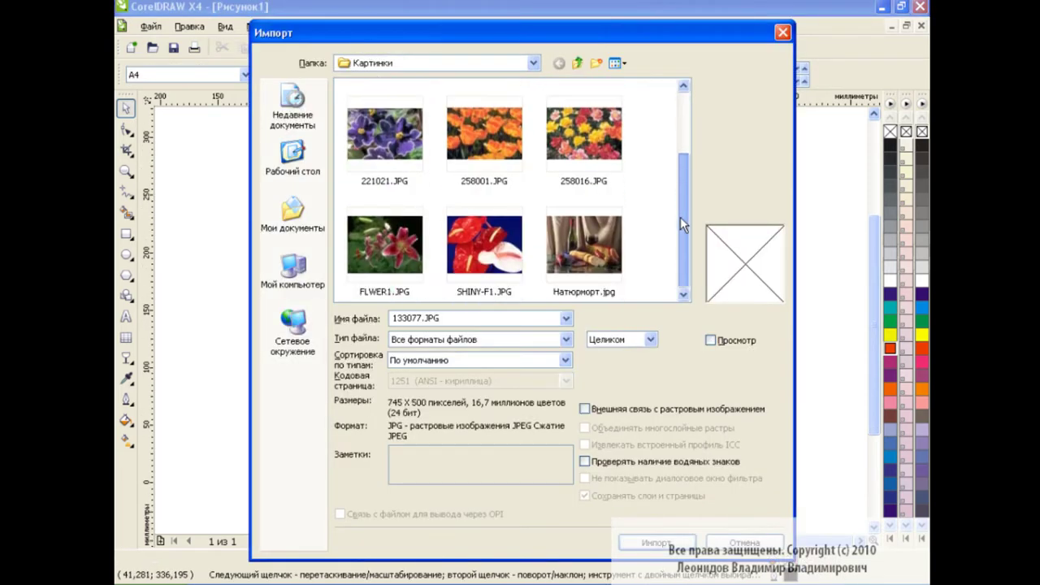
{"action": "scroll", "coordinate": [680, 217], "scroll_direction": "up", "scroll_amount": 1}
{"action": "left_click", "coordinate": [611, 213]}
{"action": "left_click", "coordinate": [656, 543]}
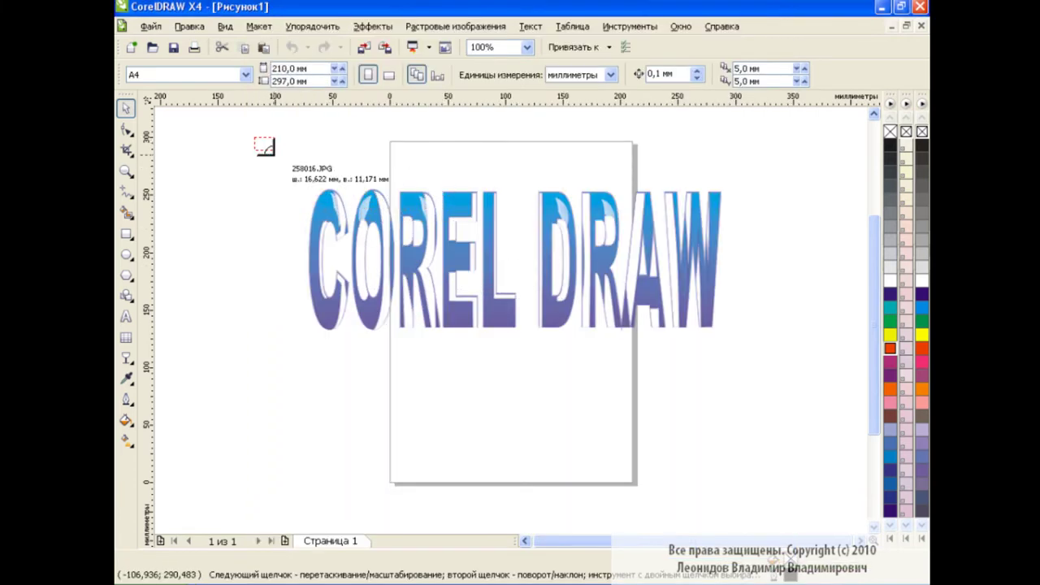
Step: Place the photo across the page, shift it right and stretch it wider leftward
{"action": "left_click_drag", "start_coordinate": [255, 138], "coordinate": [664, 412]}
{"action": "left_click_drag", "start_coordinate": [492, 290], "coordinate": [549, 290]}
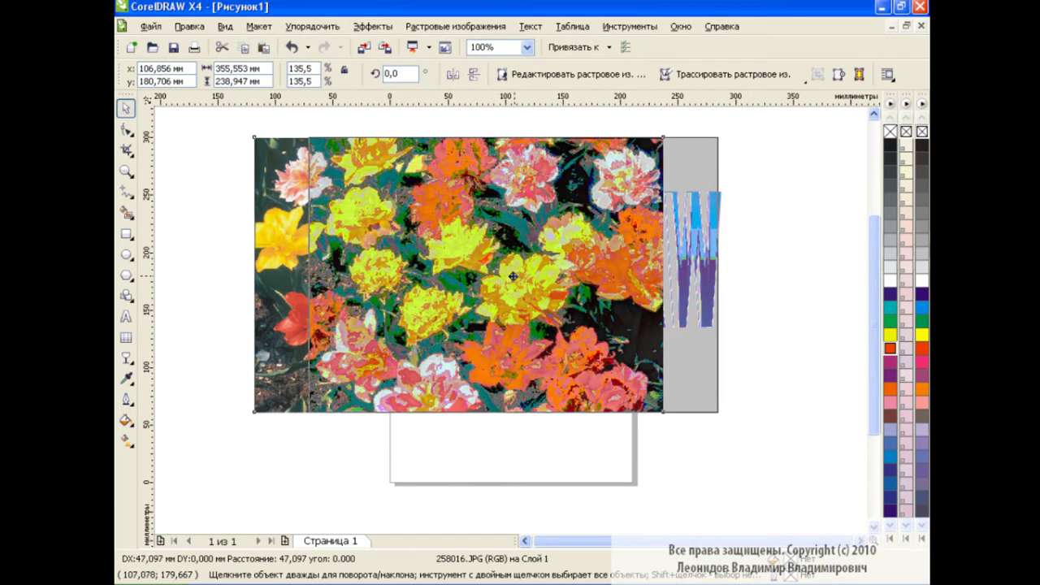
{"action": "left_click_drag", "start_coordinate": [305, 275], "coordinate": [284, 275]}
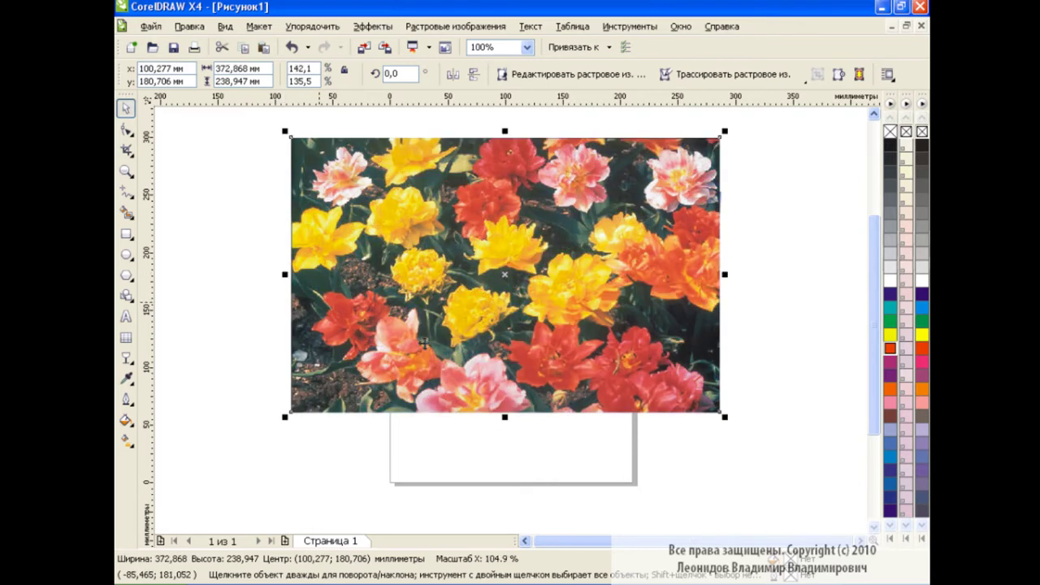
{"action": "left_click", "coordinate": [517, 453]}
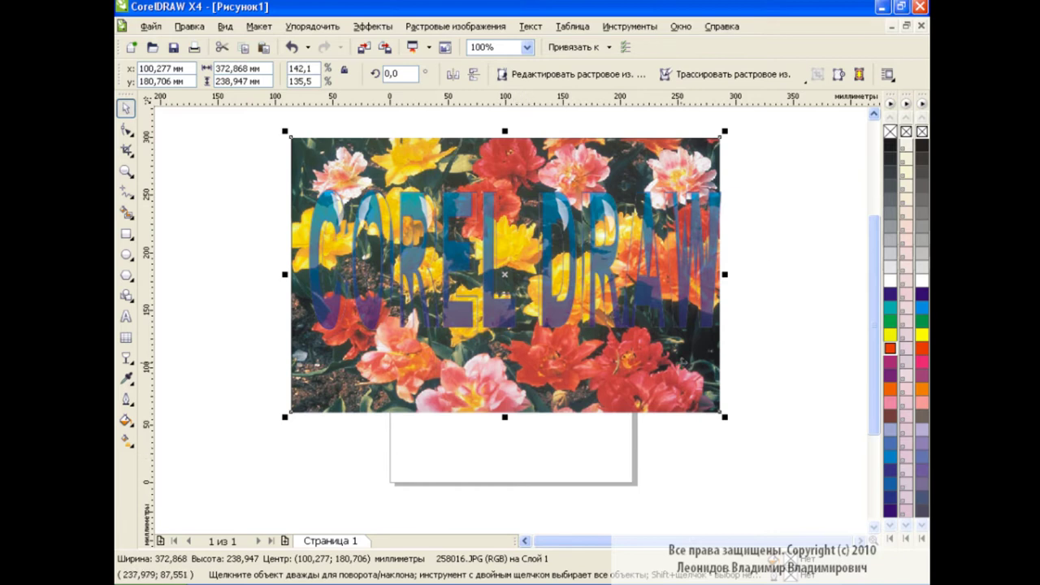
Step: Undo the last change and clear the selection from the flower photo
{"action": "left_click", "coordinate": [208, 281]}
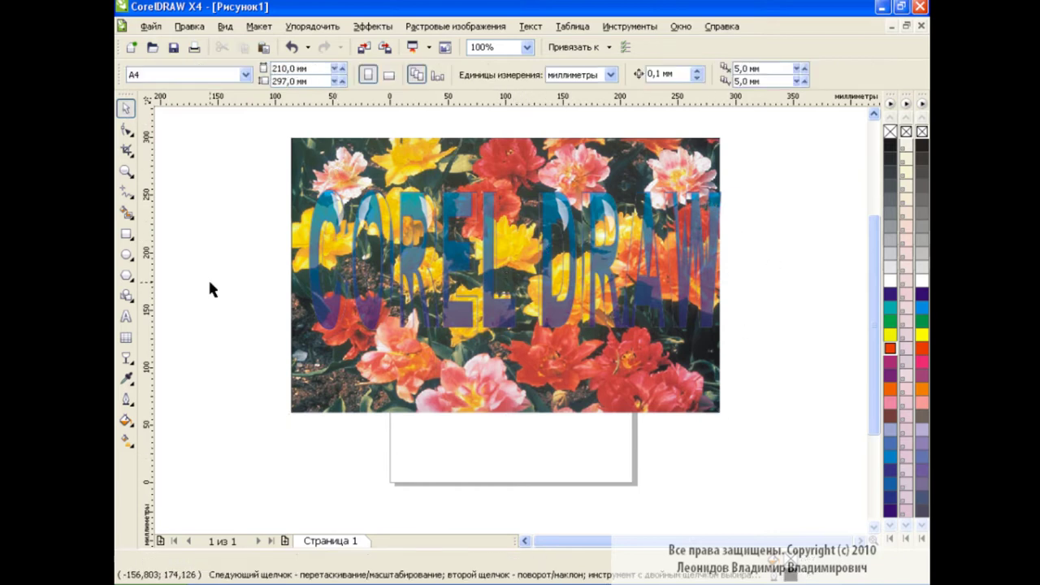
{"action": "key", "text": "ctrl+z"}
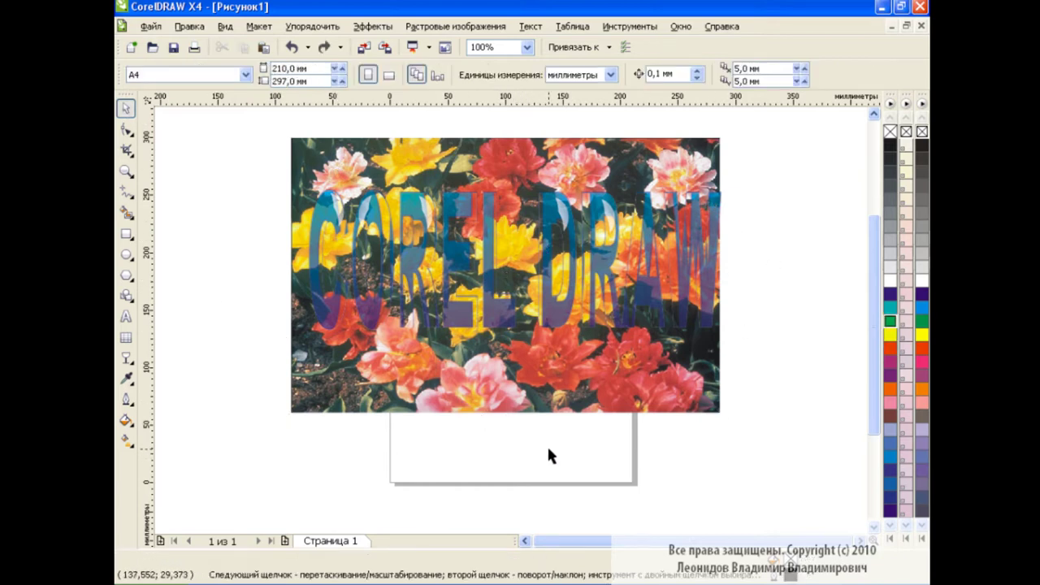
{"action": "left_click", "coordinate": [639, 222]}
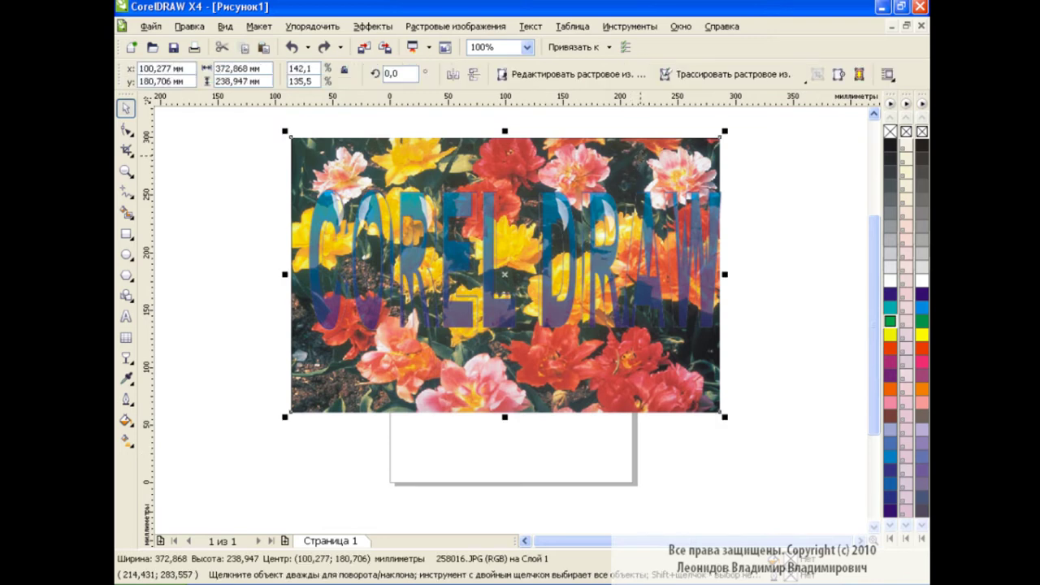
{"action": "left_click", "coordinate": [751, 213]}
Step: Colour the COREL DRAW text green via Object Manager, then move the eight lettering objects down-left
{"action": "left_click", "coordinate": [629, 26]}
{"action": "left_click", "coordinate": [662, 122]}
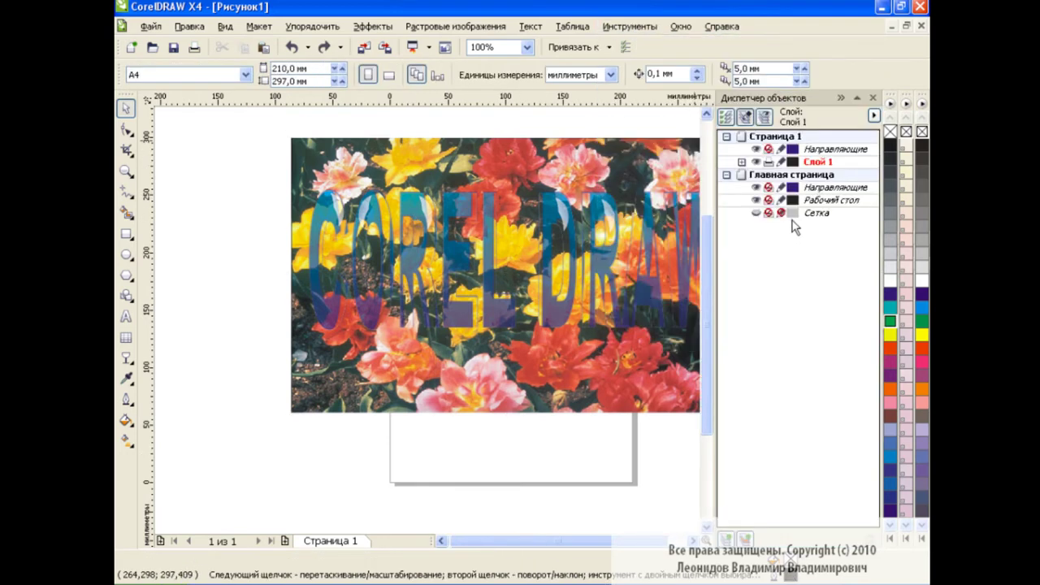
{"action": "left_click", "coordinate": [741, 162]}
{"action": "left_click", "coordinate": [801, 264]}
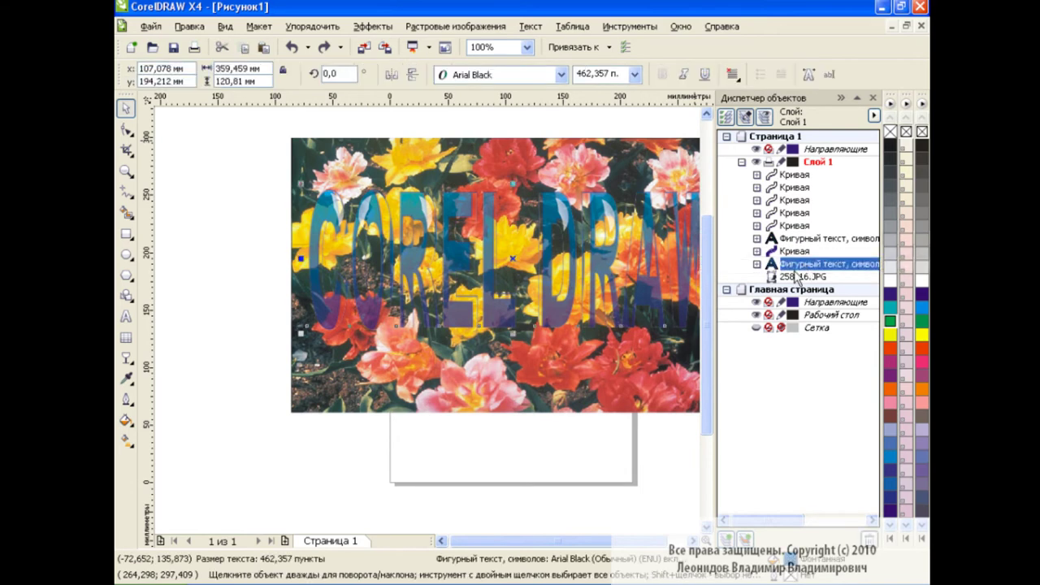
{"action": "left_click", "coordinate": [892, 322]}
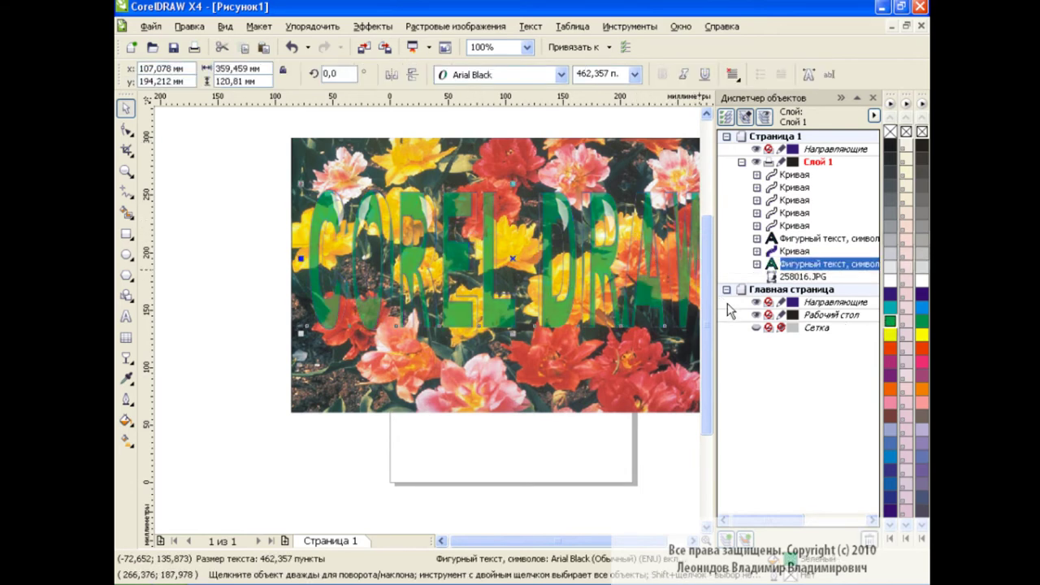
{"action": "left_click", "coordinate": [873, 97]}
{"action": "left_click_drag", "start_coordinate": [250, 175], "coordinate": [722, 344]}
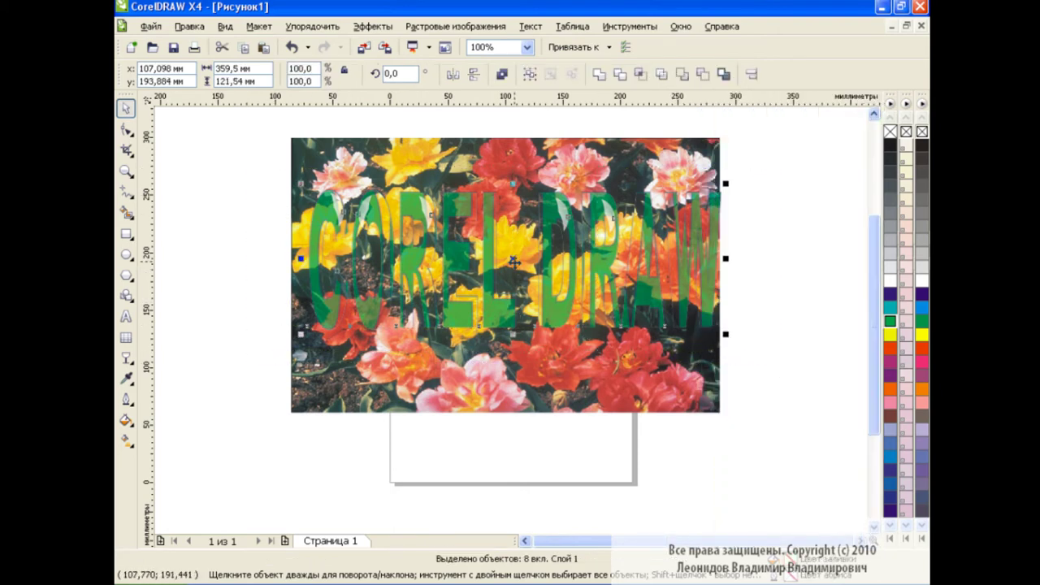
{"action": "left_click_drag", "start_coordinate": [514, 261], "coordinate": [434, 394]}
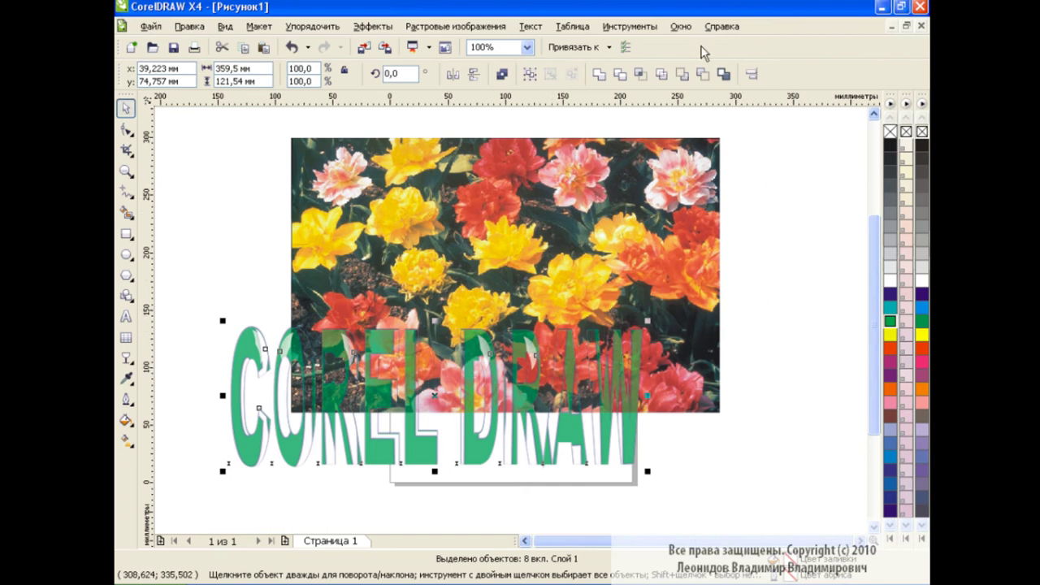
Step: Apply uniform transparency to the green COREL DRAW text with the Transparency tool
{"action": "left_click", "coordinate": [629, 26]}
{"action": "left_click", "coordinate": [659, 132]}
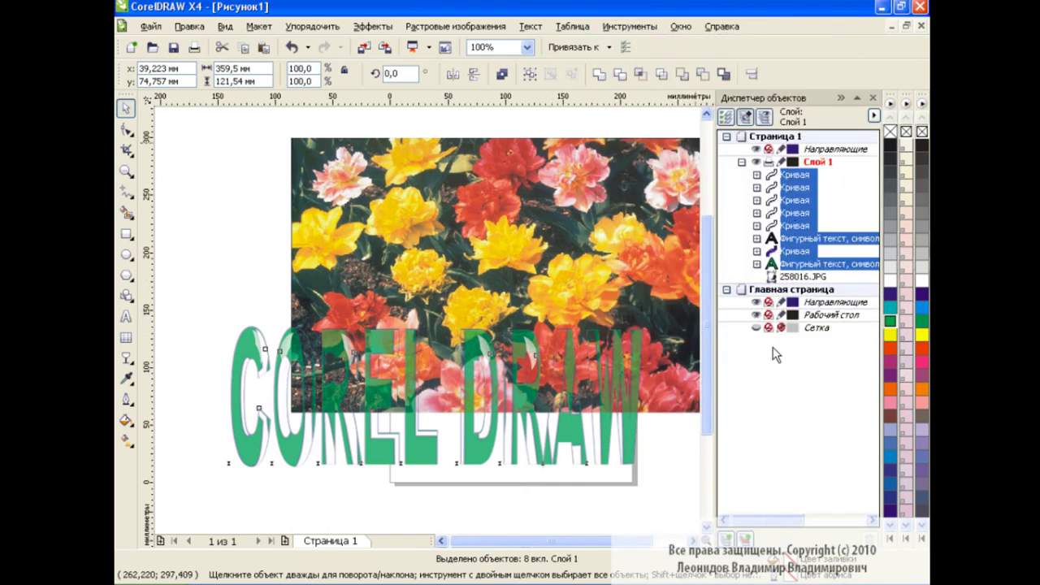
{"action": "left_click", "coordinate": [821, 264]}
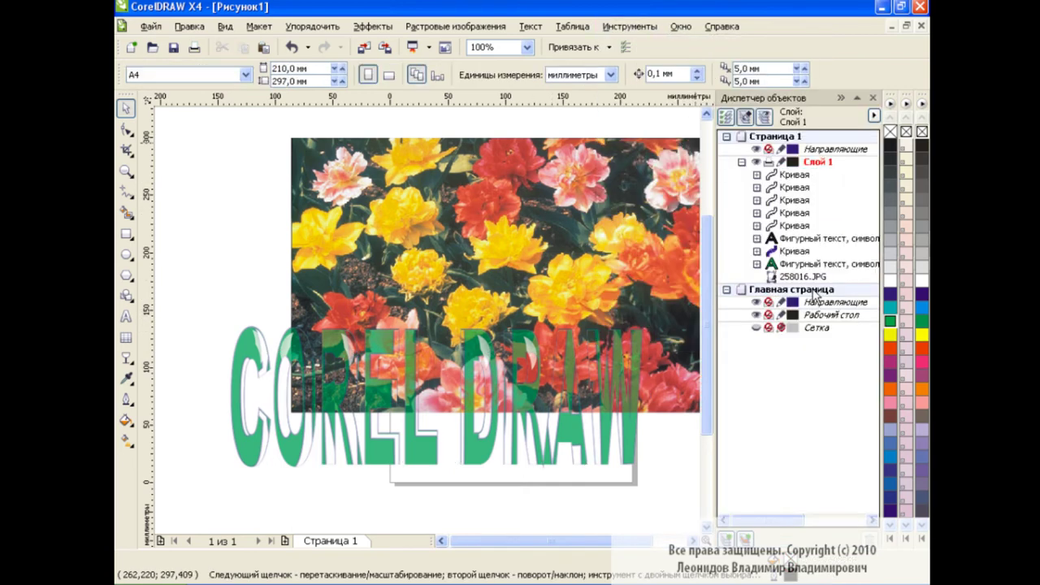
{"action": "left_click", "coordinate": [126, 358]}
{"action": "left_click", "coordinate": [381, 75]}
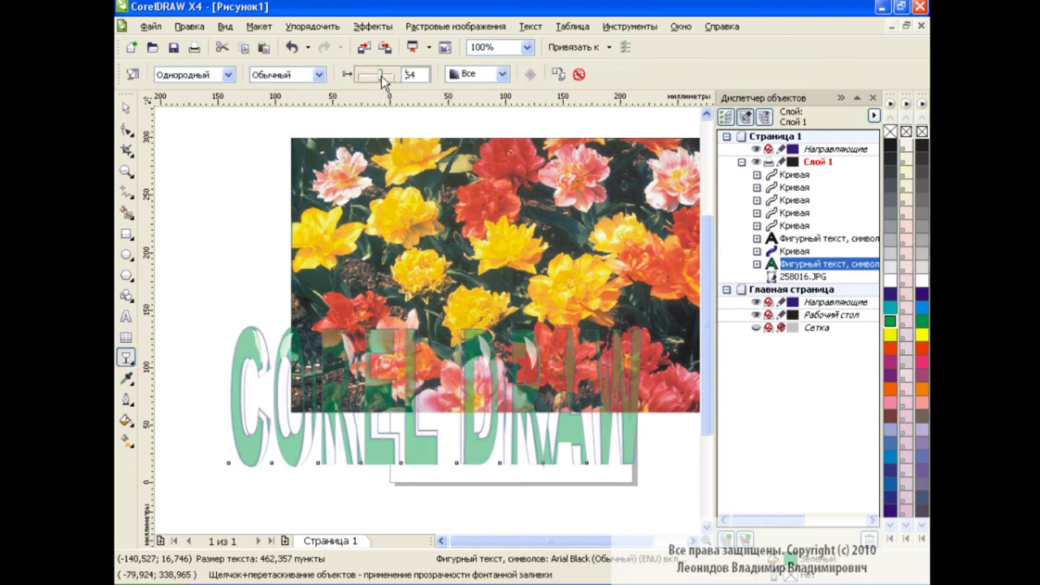
{"action": "left_click", "coordinate": [126, 108]}
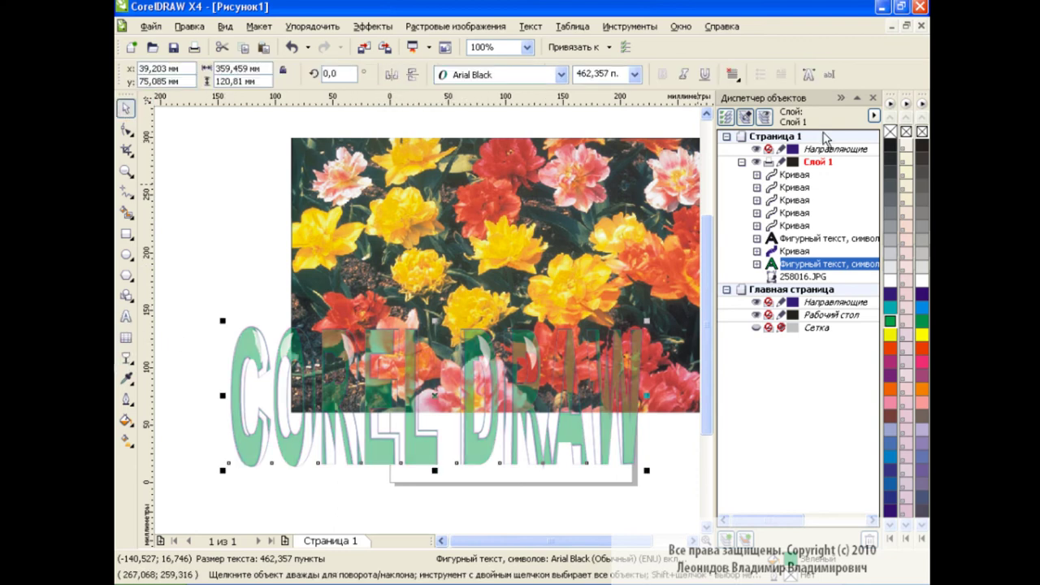
{"action": "left_click", "coordinate": [873, 97]}
{"action": "left_click", "coordinate": [795, 261]}
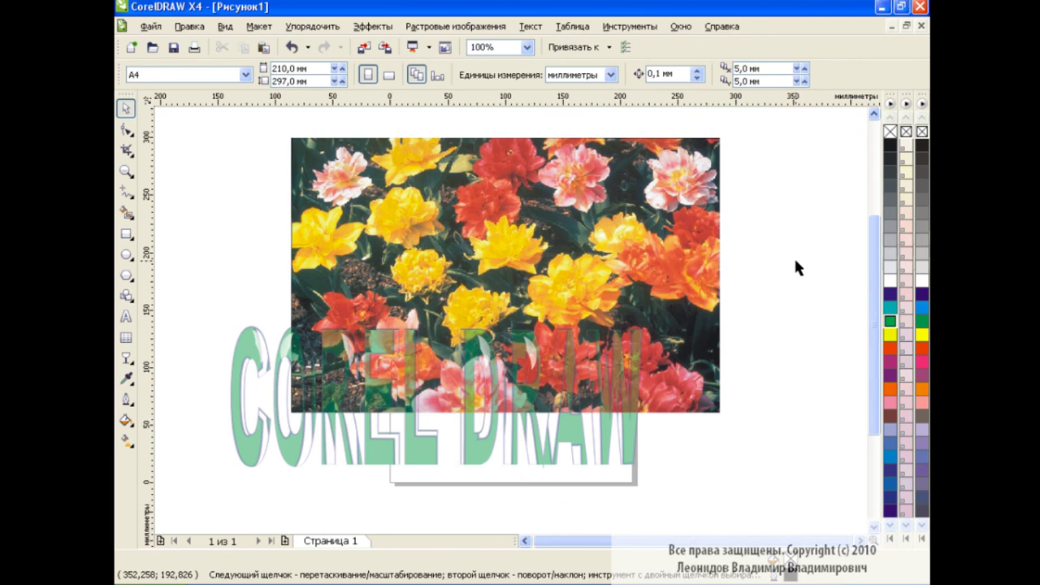